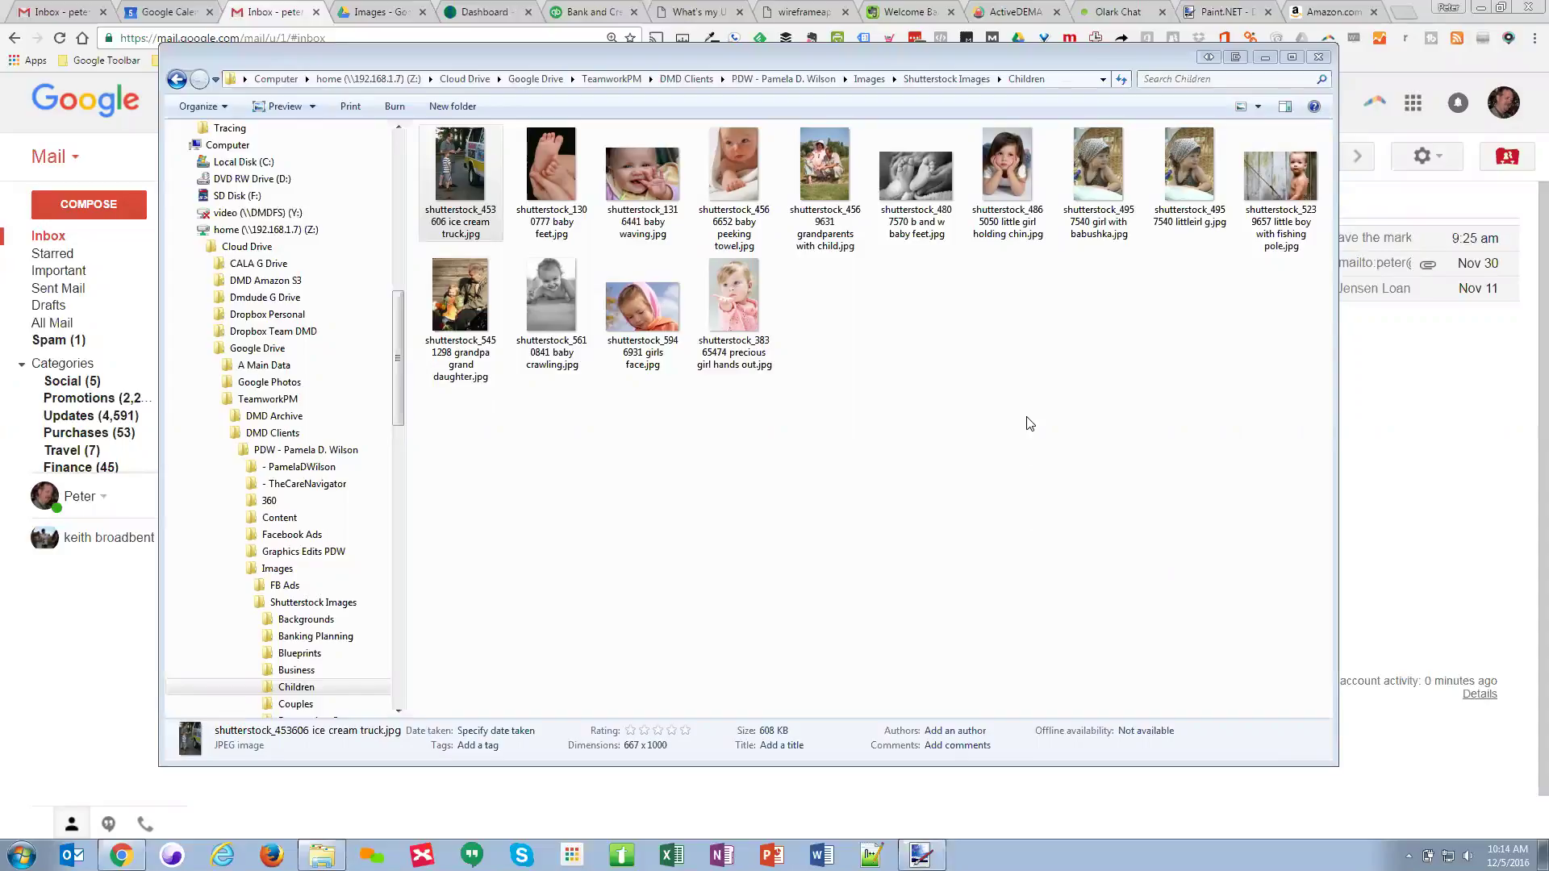
Step: Open the Flowers folder under Shutterstock Images and display its 21 JPEGs as Large Icons
click(912, 79)
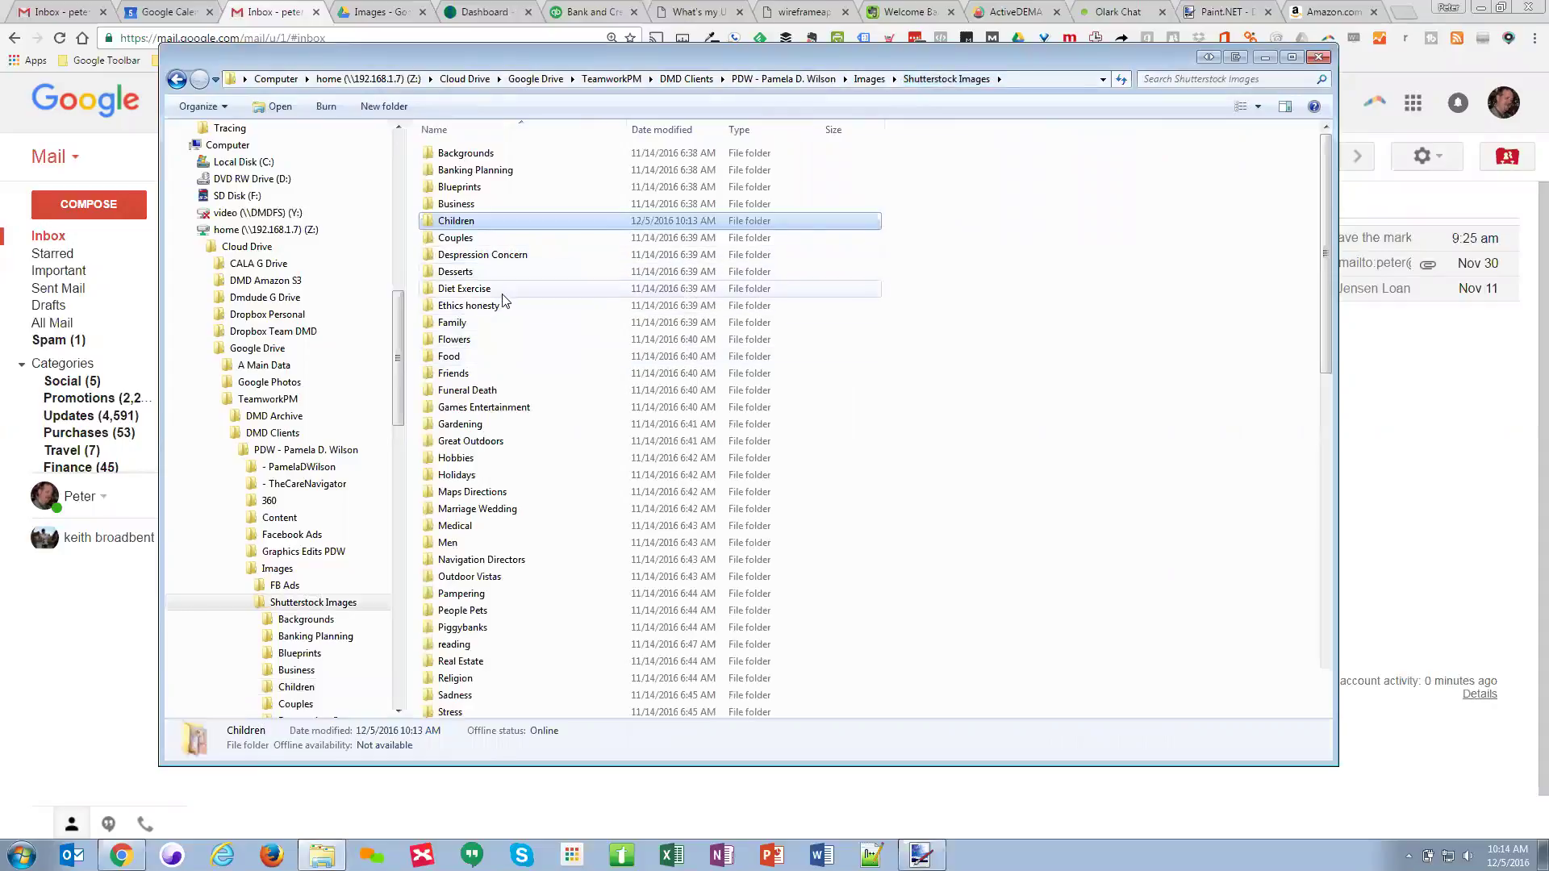
click(495, 321)
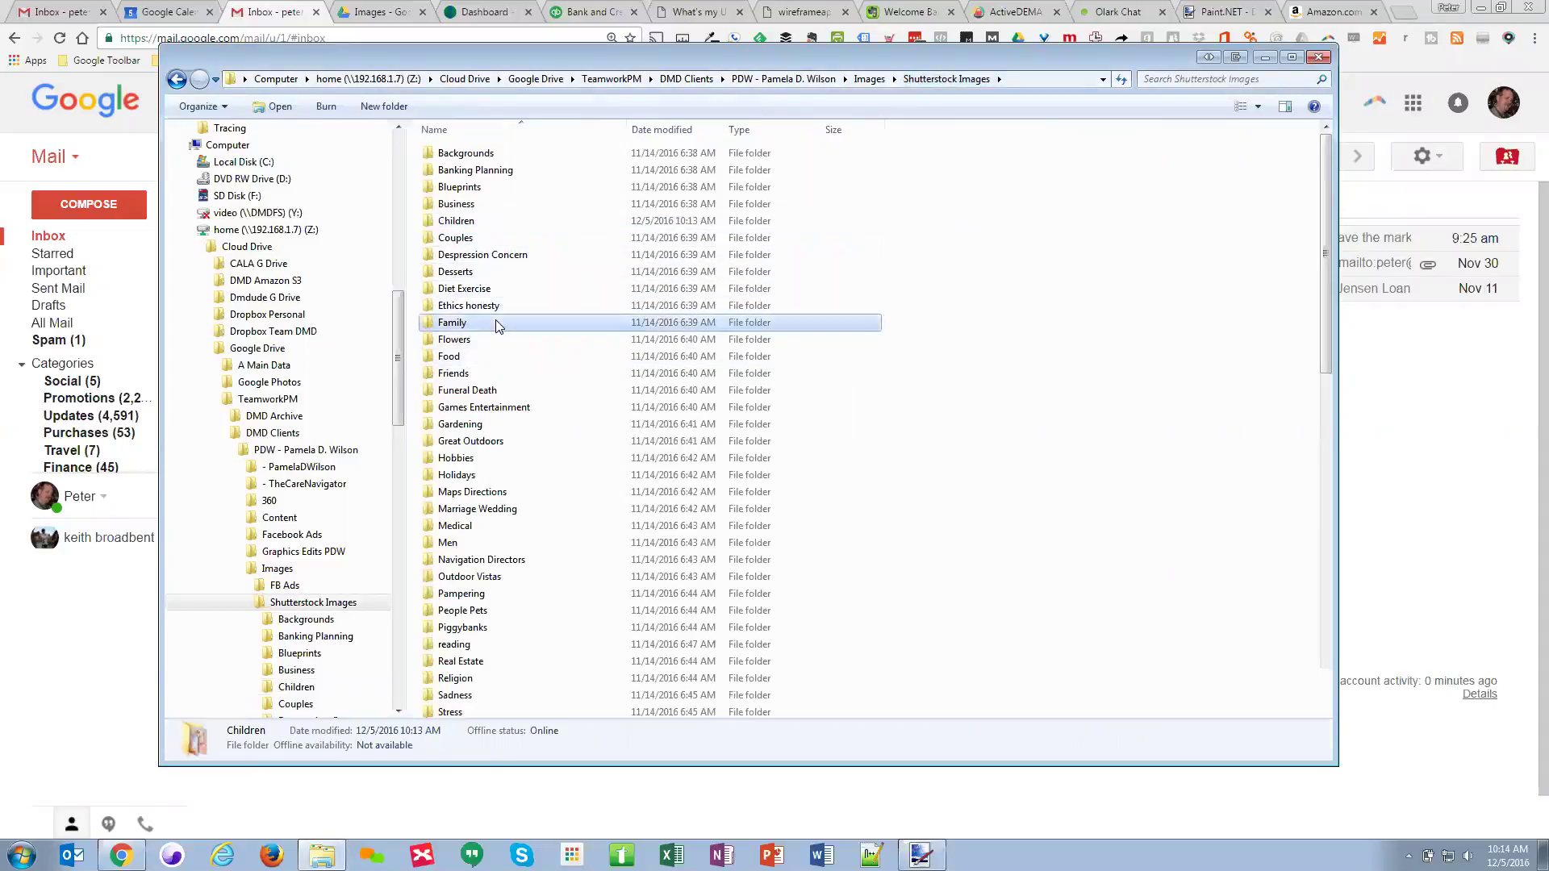
double_click(495, 339)
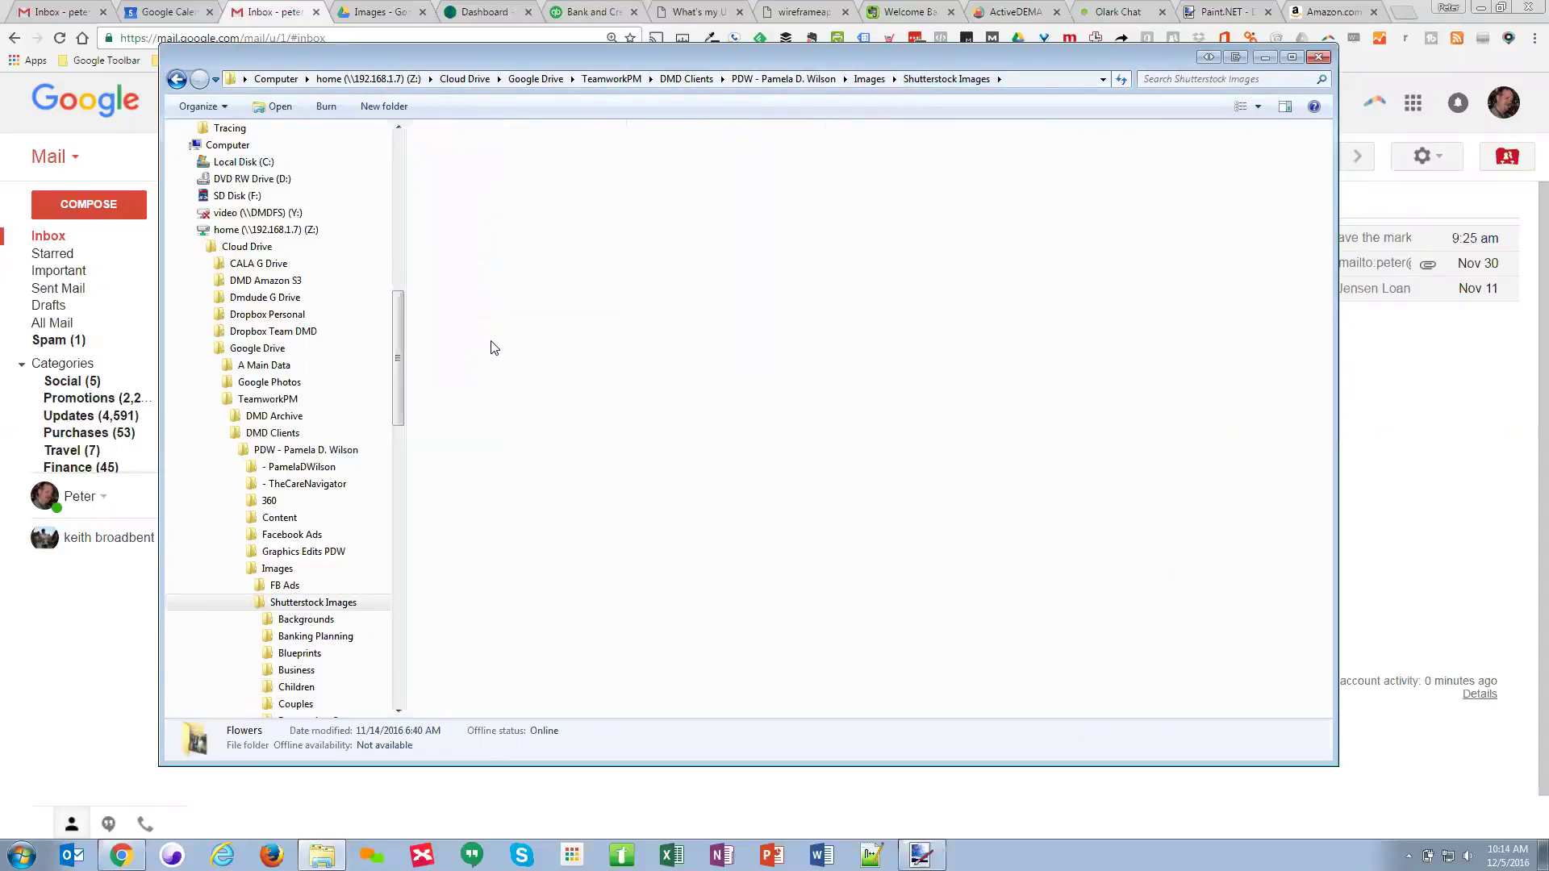
click(1258, 106)
click(1317, 46)
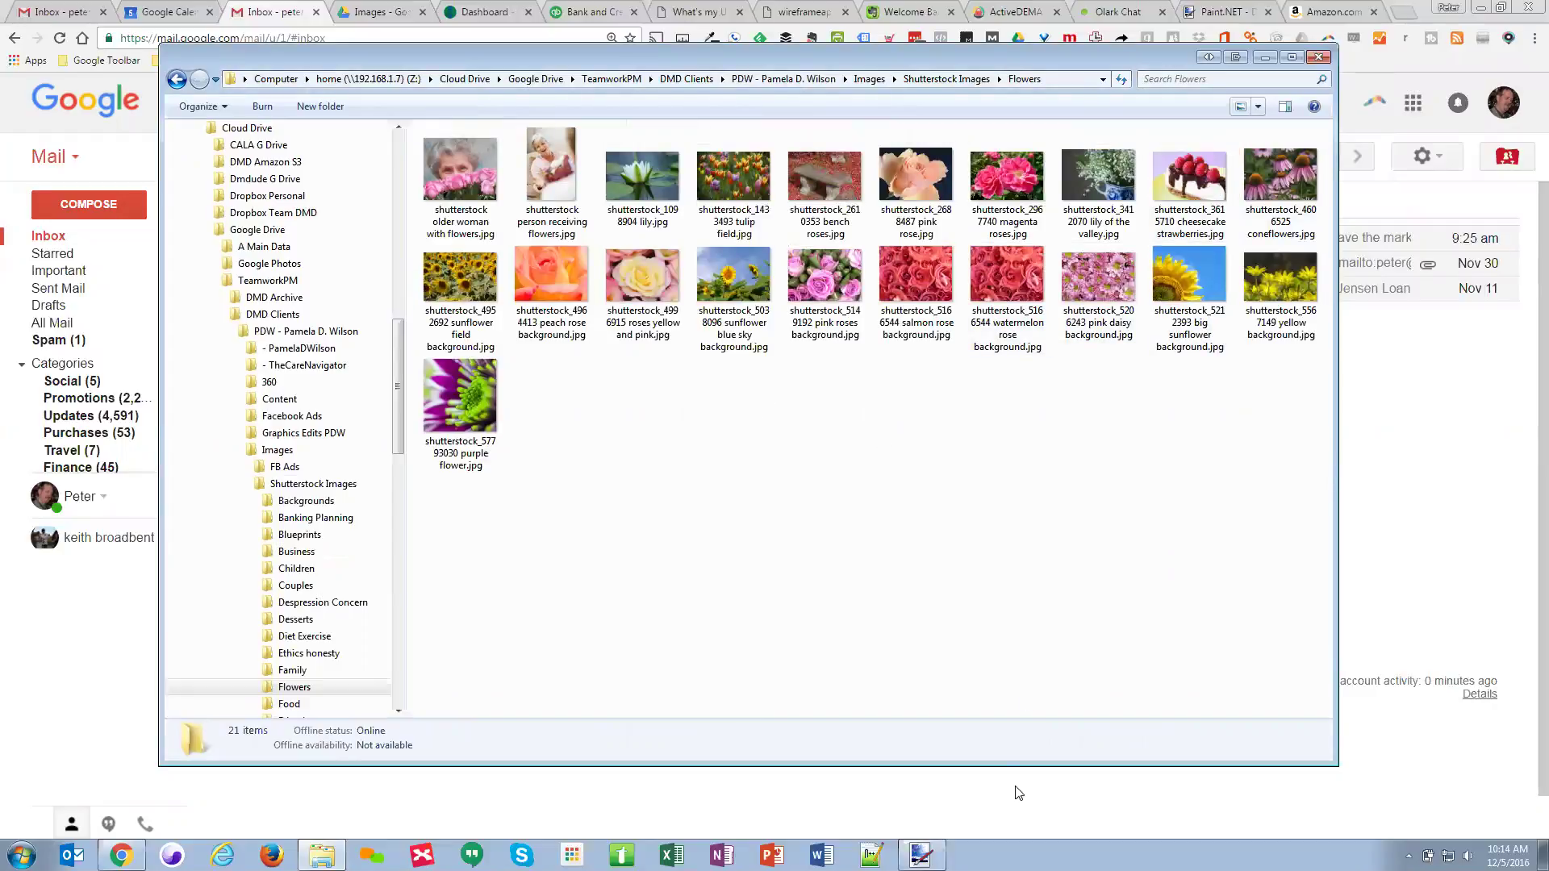
click(920, 855)
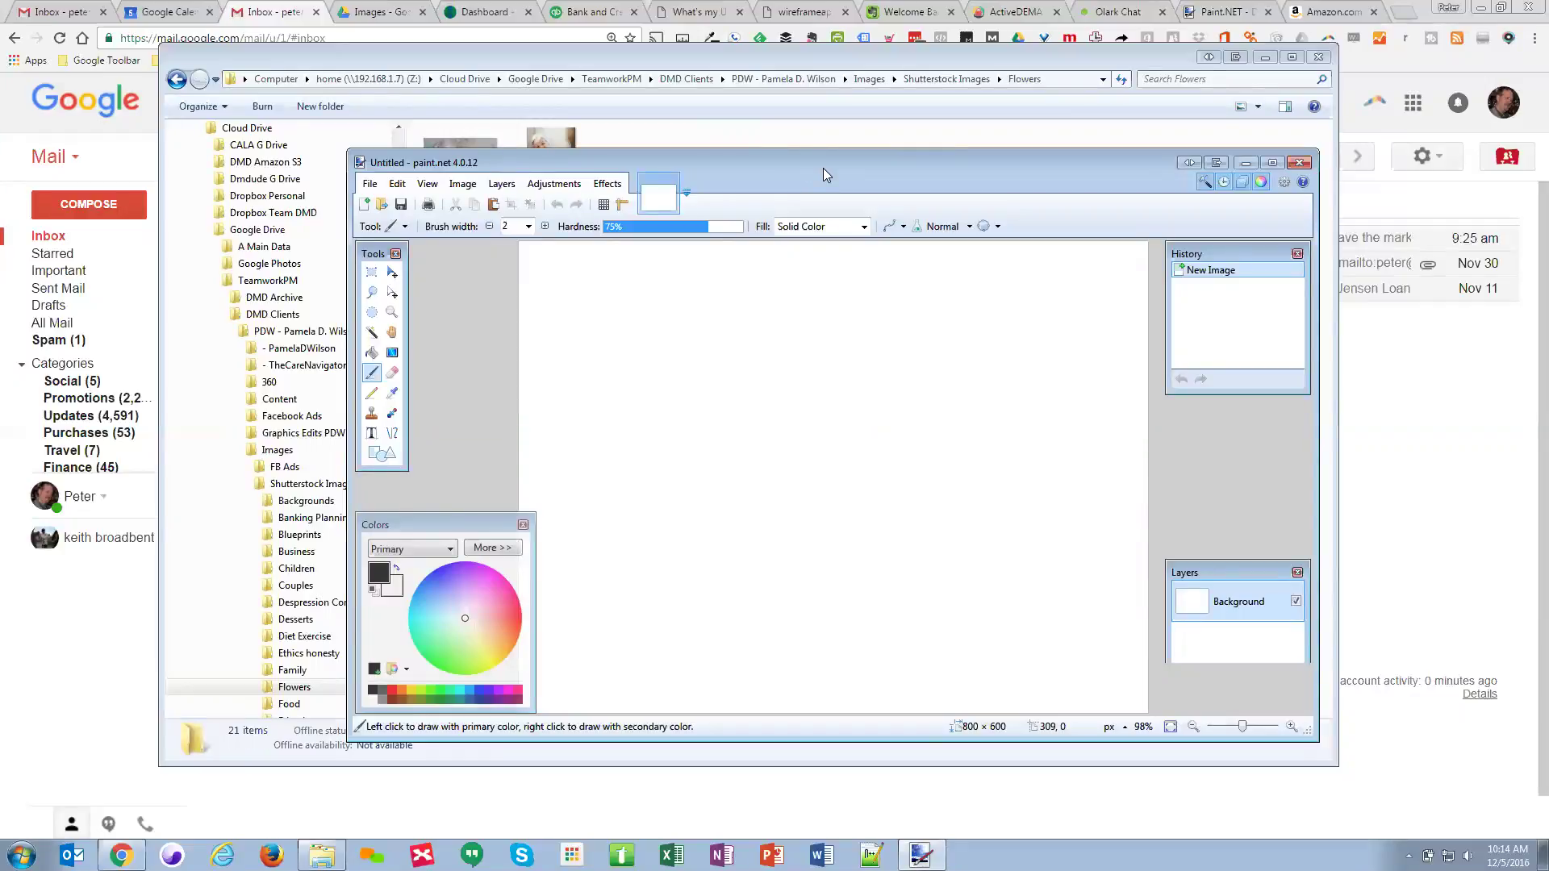
drag(823, 170, 777, 191)
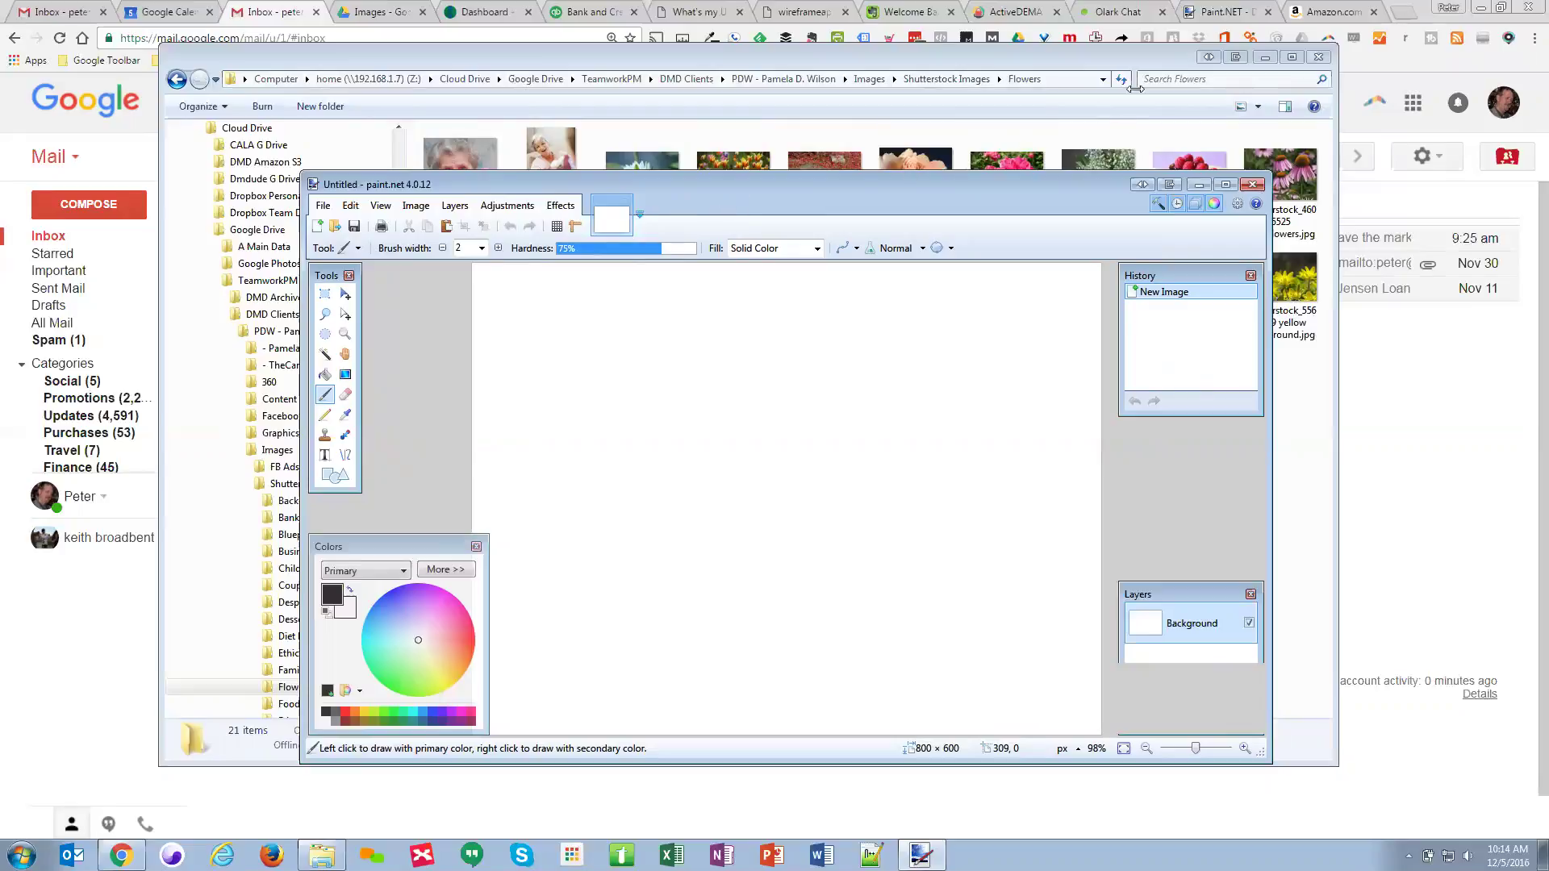
click(1116, 56)
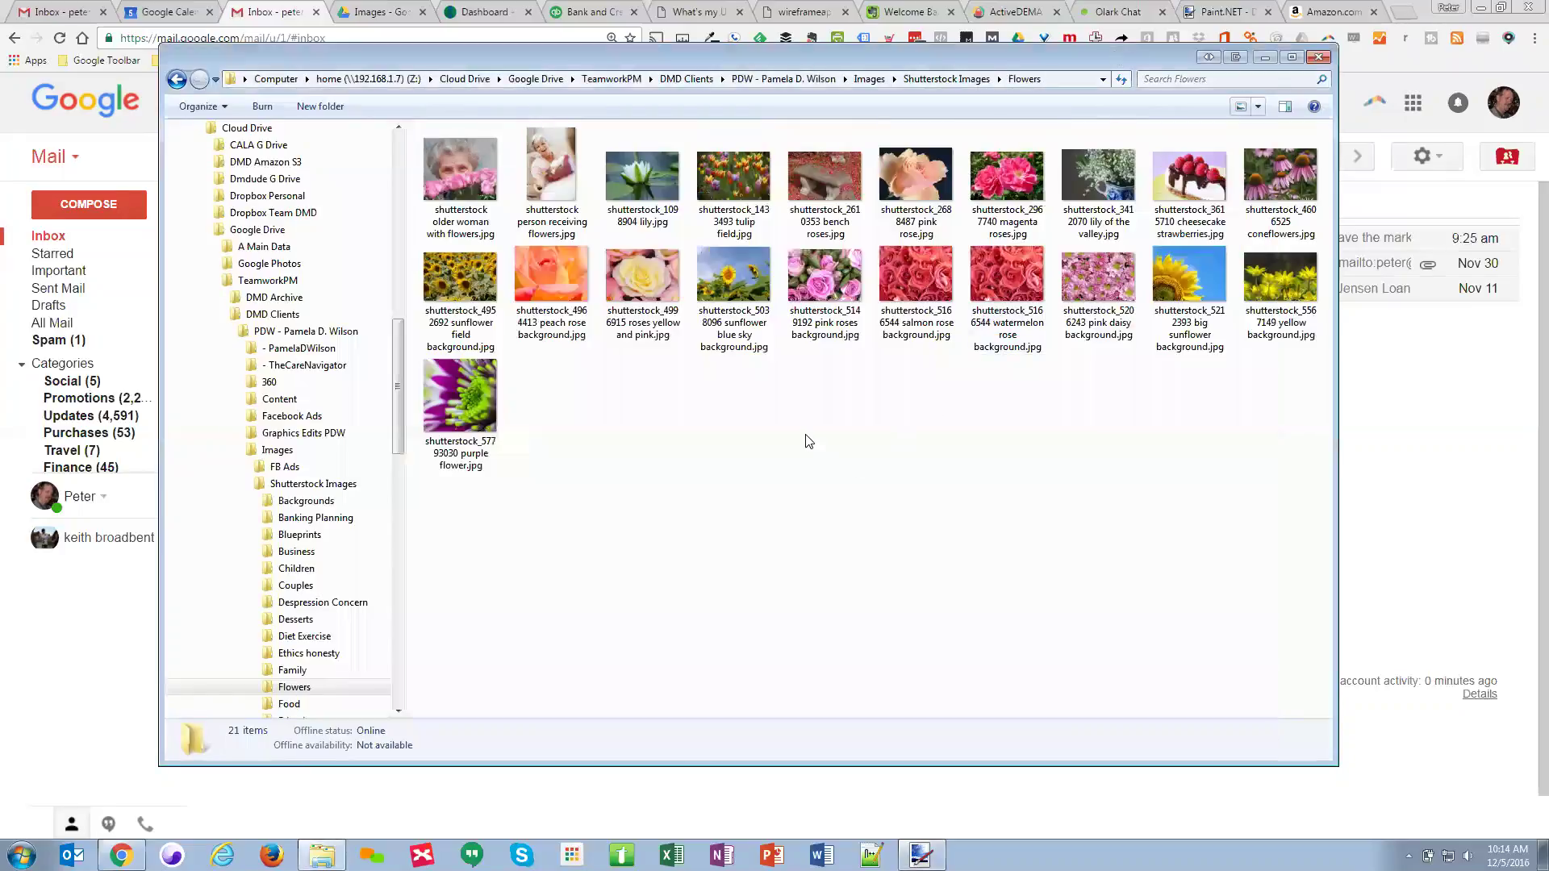
Step: Open 'shutterstock_2610353 bench roses.jpg' in paint.net through the Open with menu
click(835, 185)
right_click(815, 176)
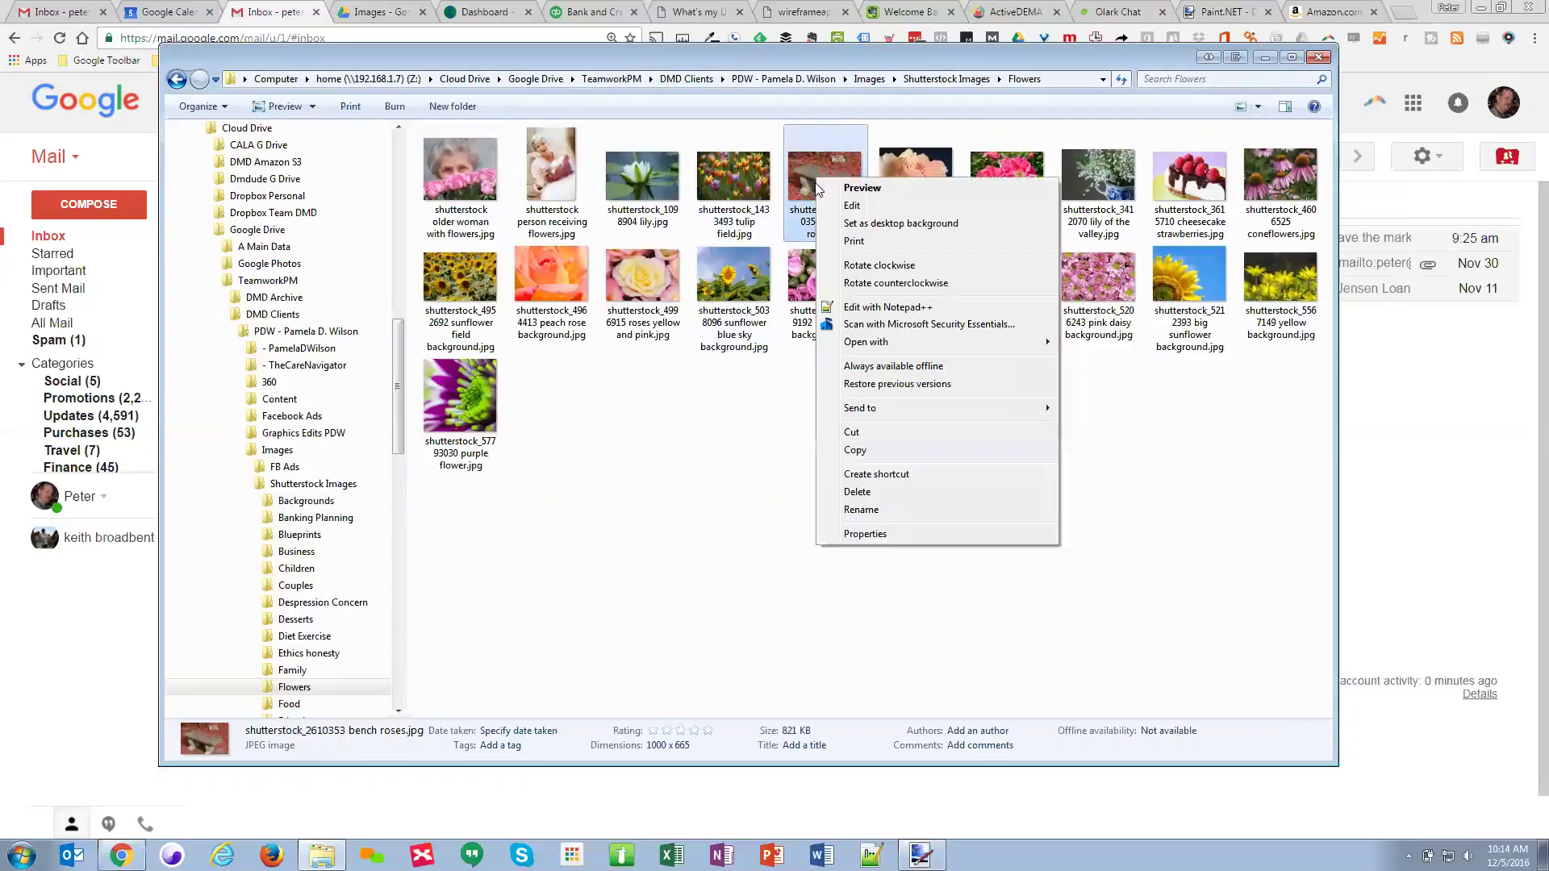
mouse_move(865, 342)
click(1107, 396)
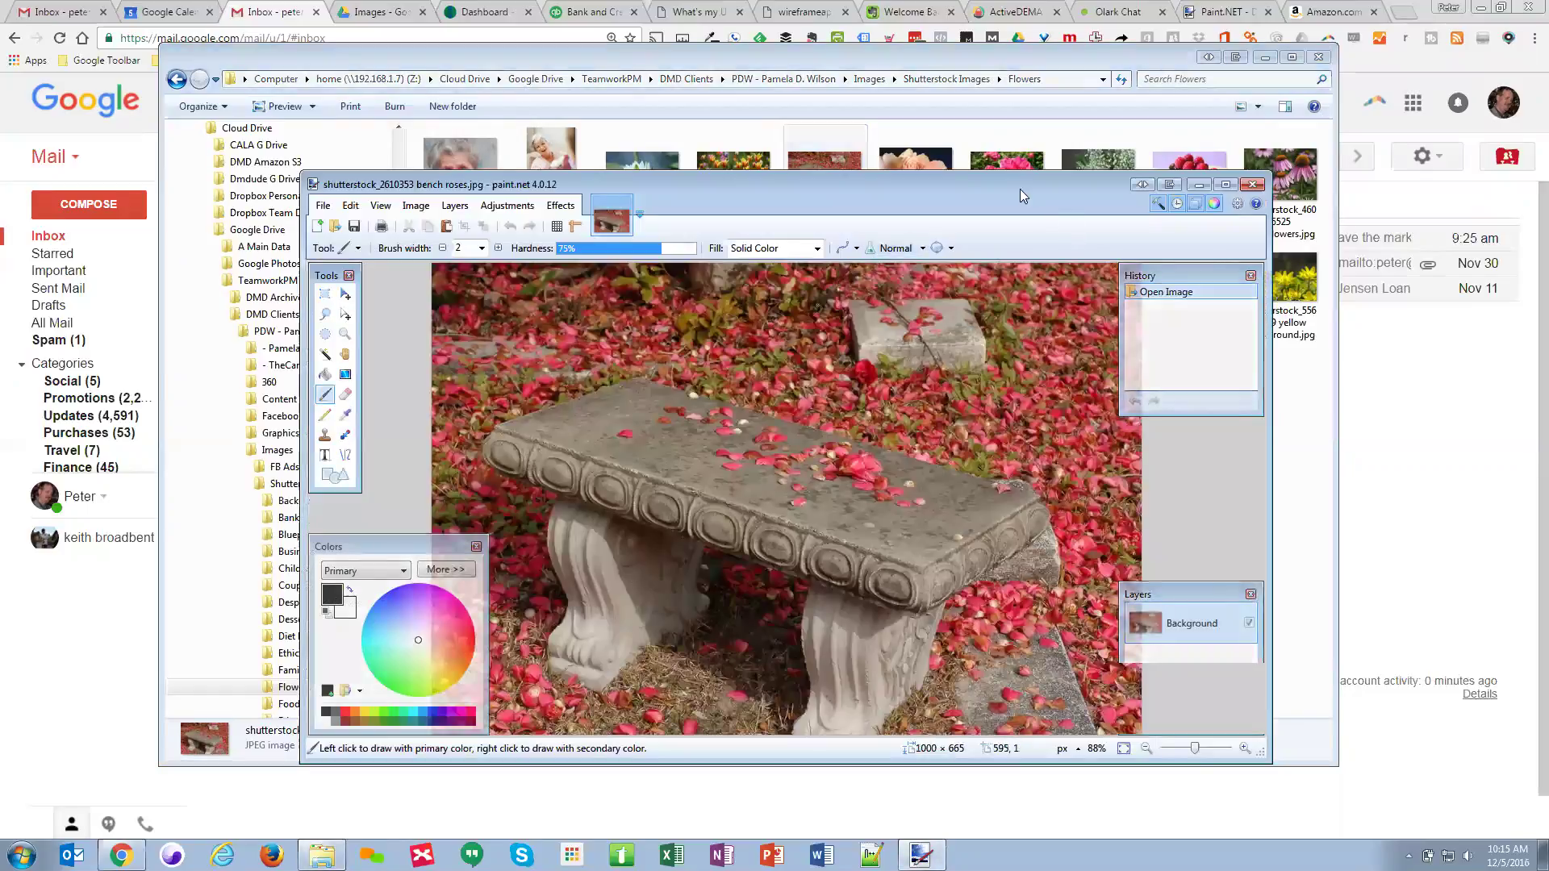
Step: Move and enlarge the paint.net window so the 1000 × 665 bench roses photo fits
drag(1019, 189, 988, 44)
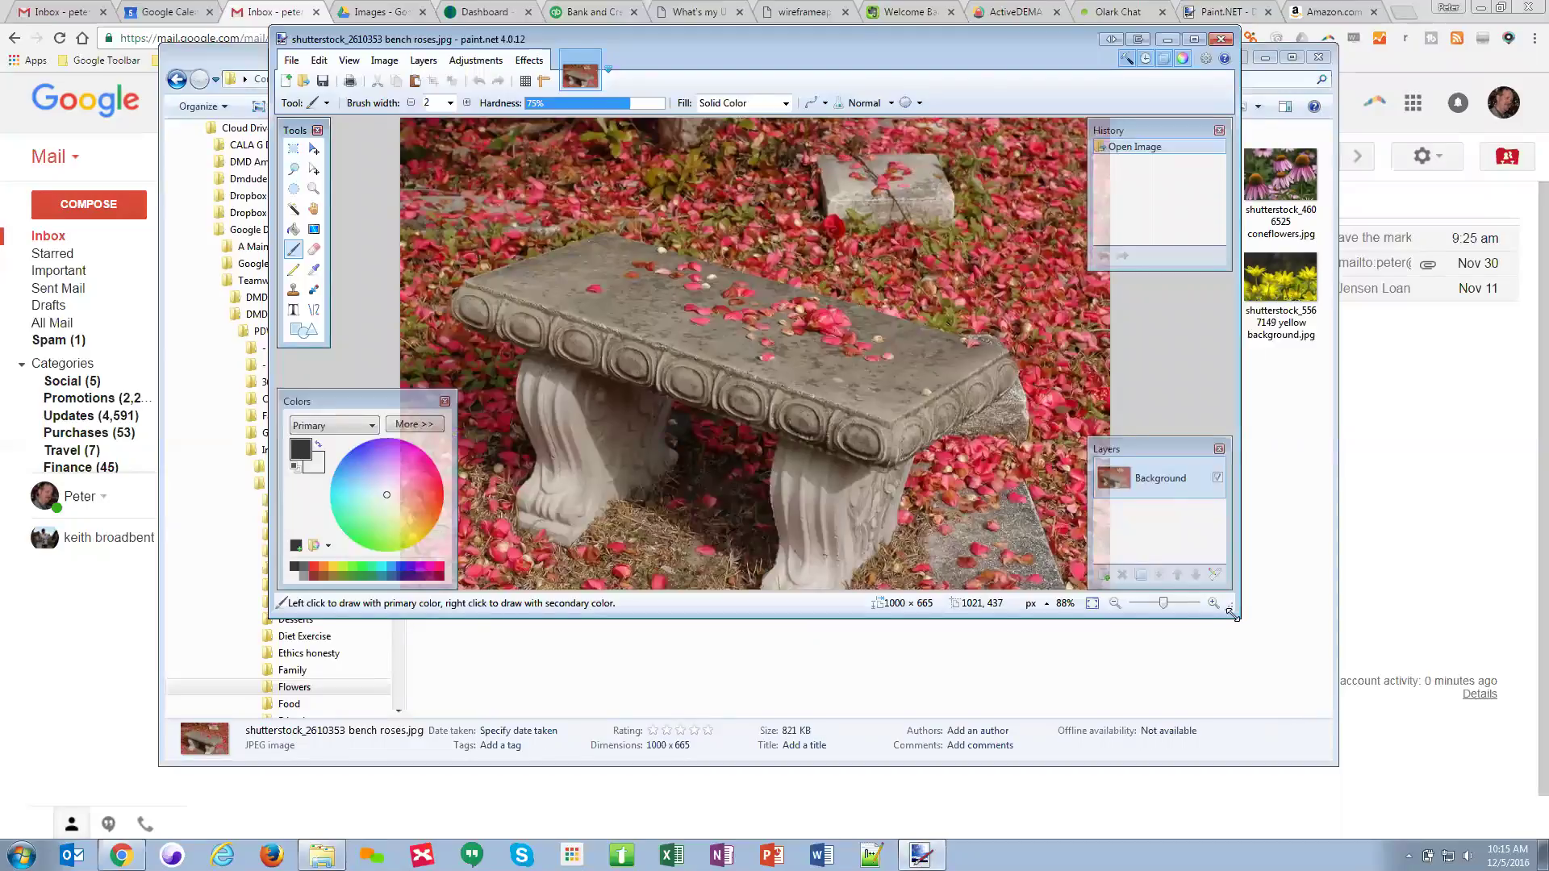
drag(1232, 613, 1395, 792)
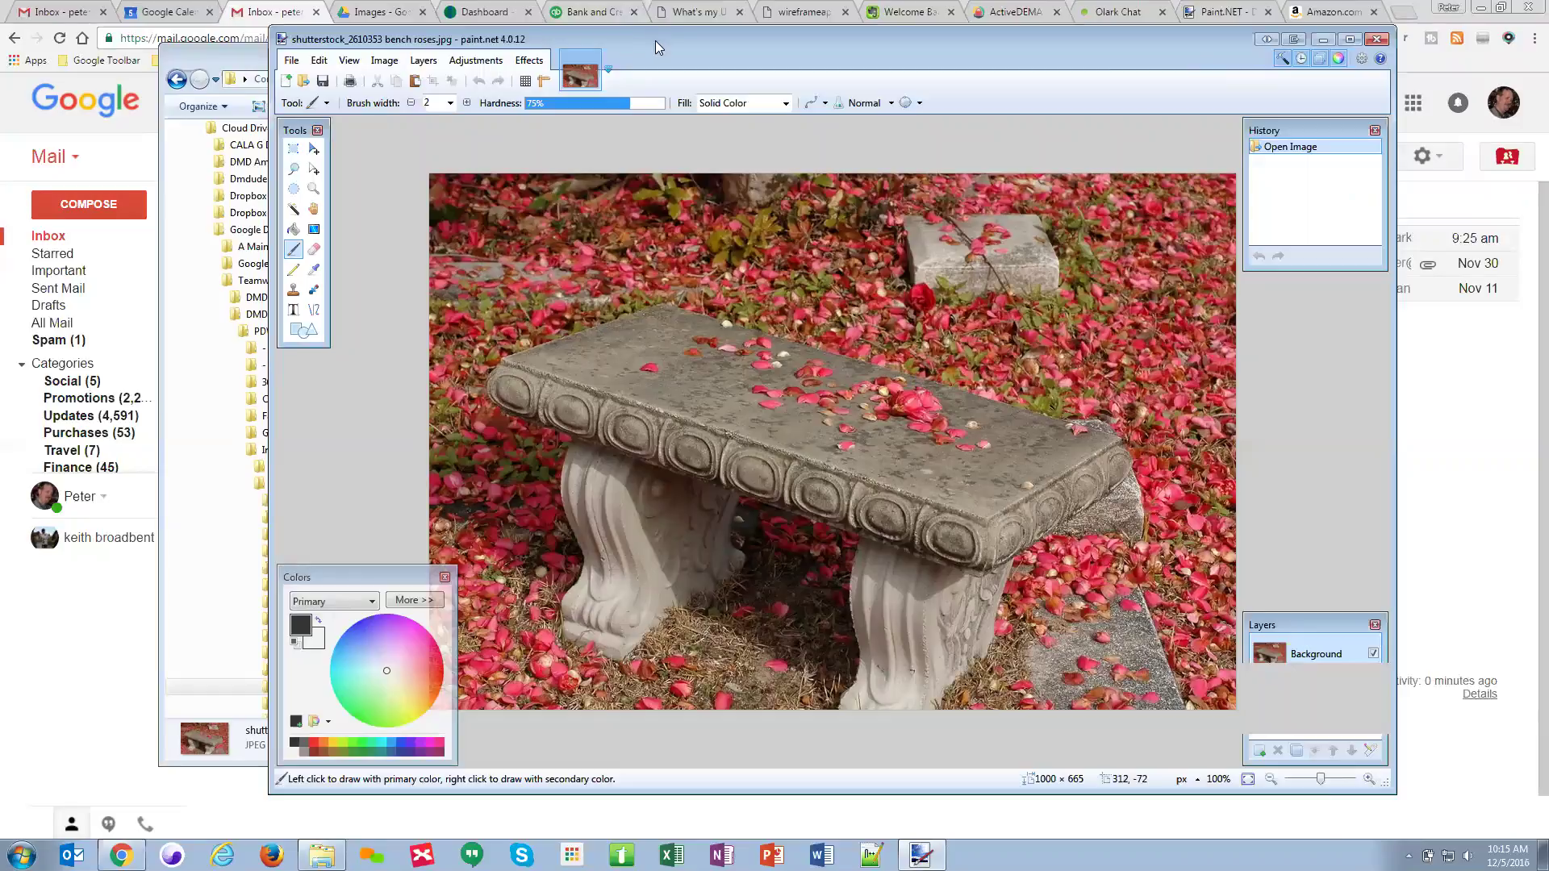
drag(655, 40, 517, 27)
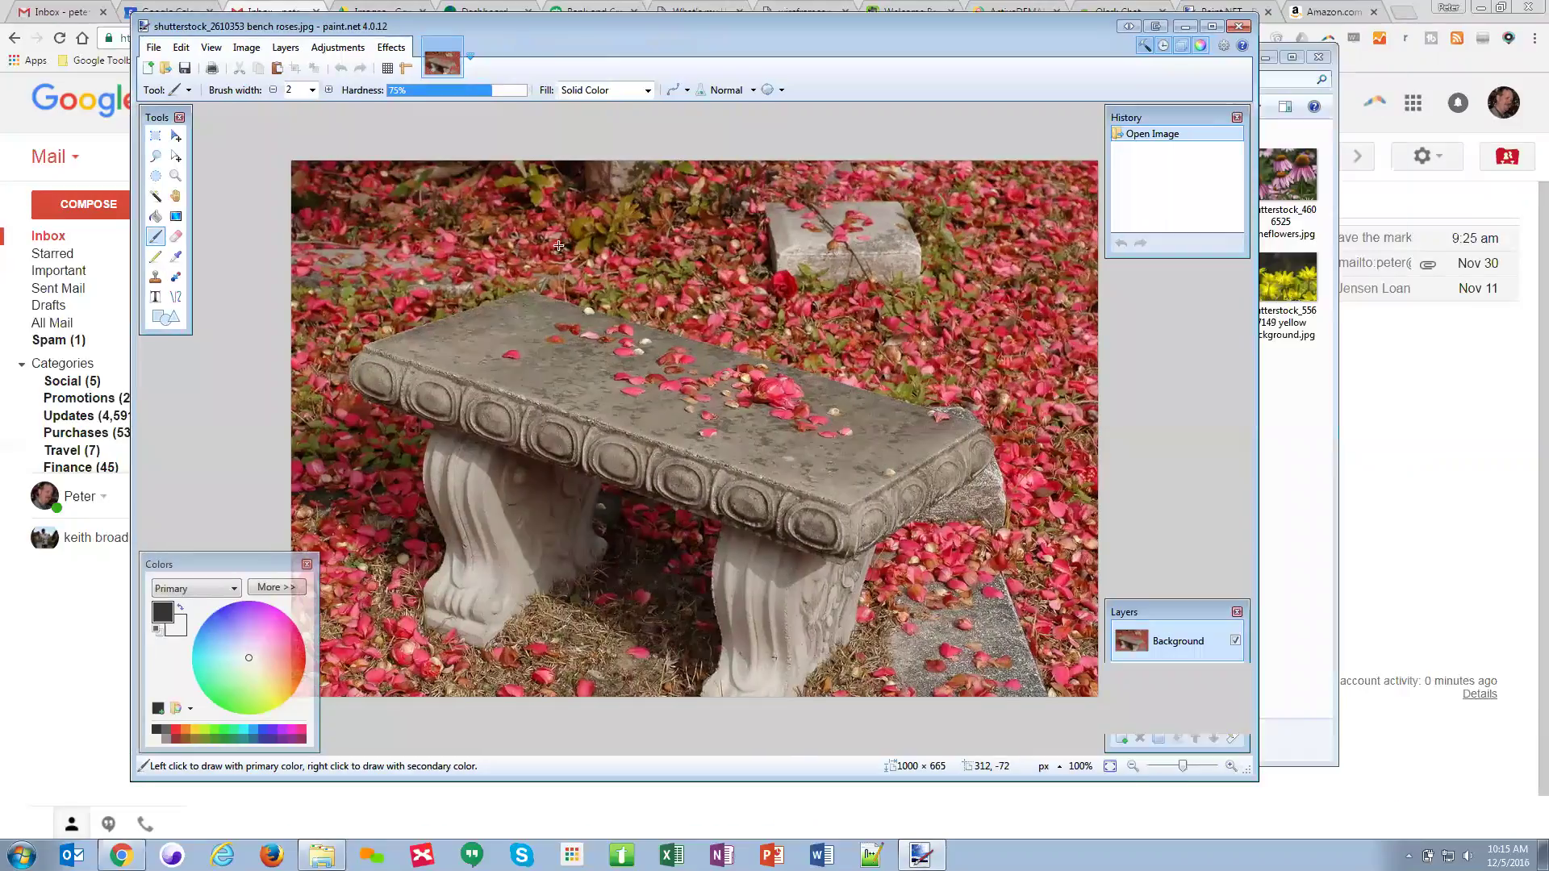
click(246, 50)
click(515, 32)
Step: Resize the image to width 500 (500 × 333, aspect kept) at 96 pixels per inch
click(243, 49)
click(242, 50)
click(244, 50)
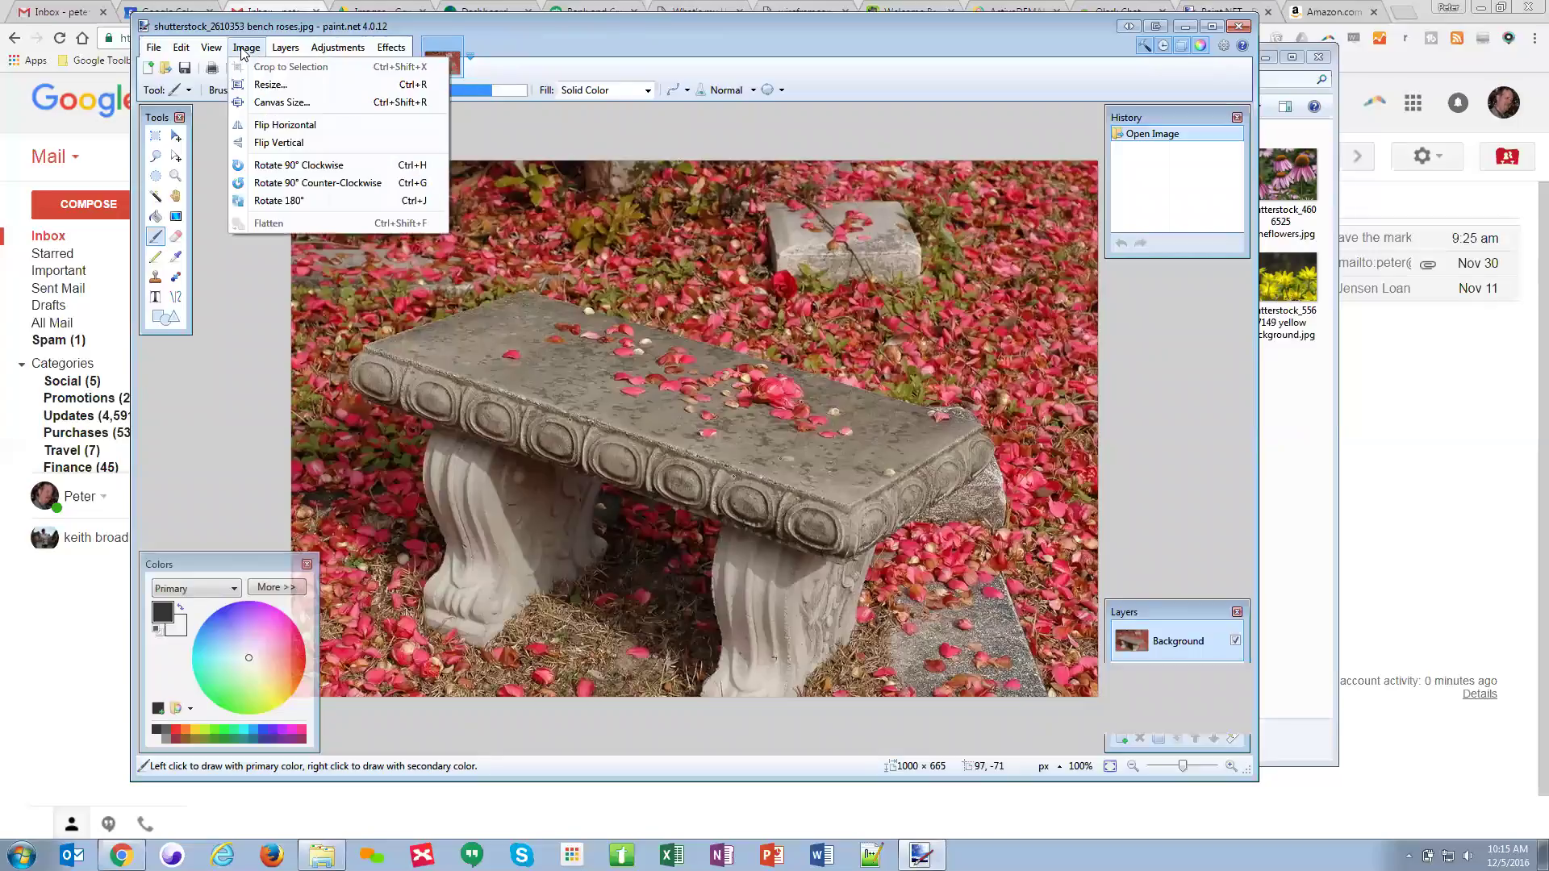
click(254, 86)
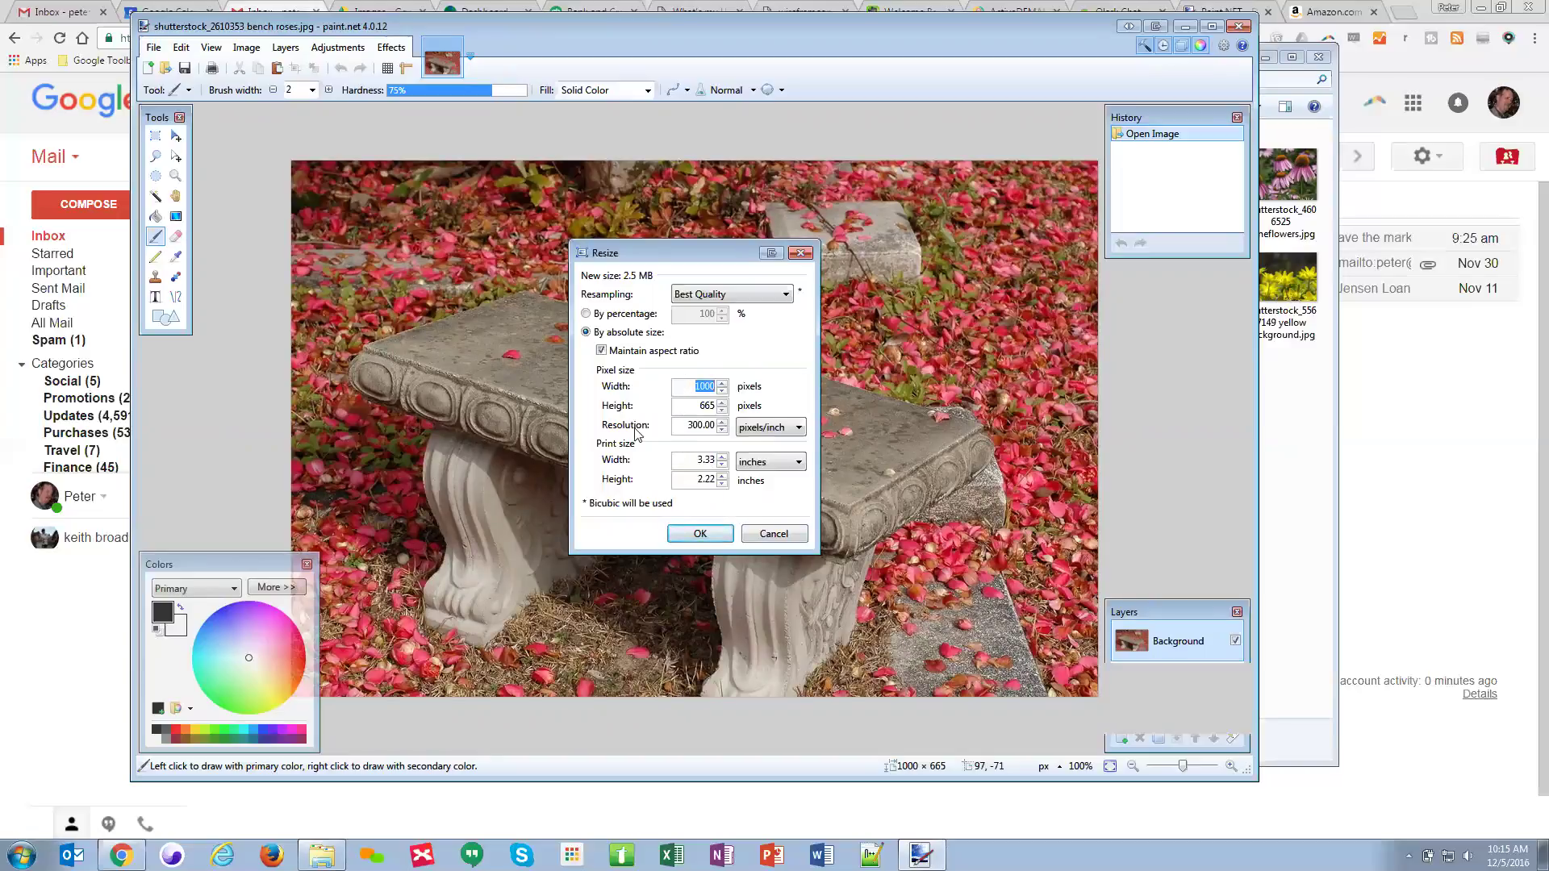
click(689, 425)
double_click(693, 387)
text(500)
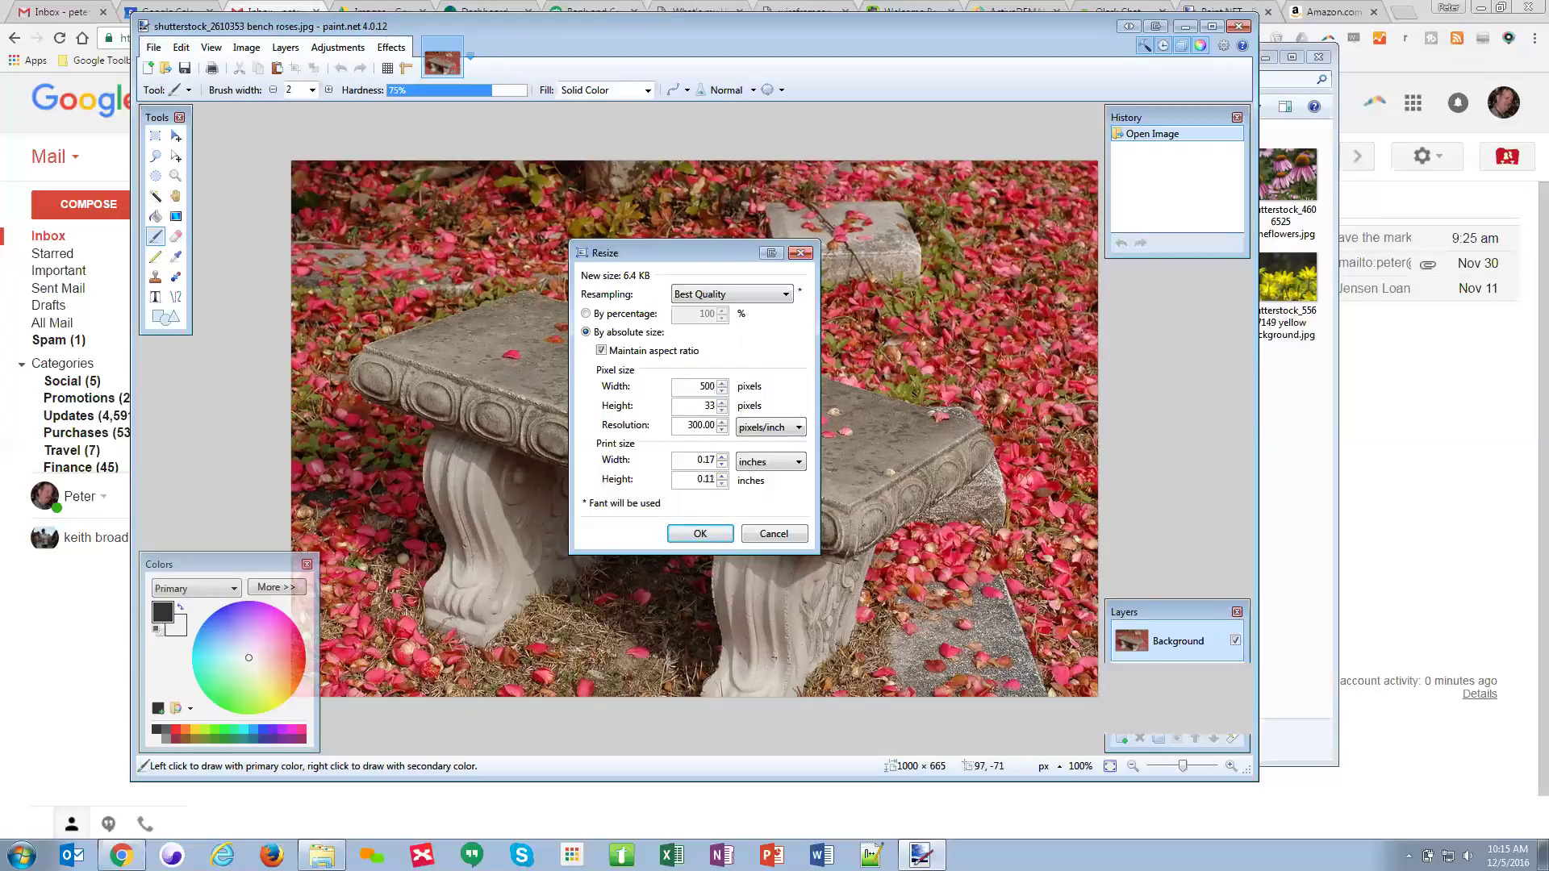
double_click(686, 425)
text(96)
click(695, 533)
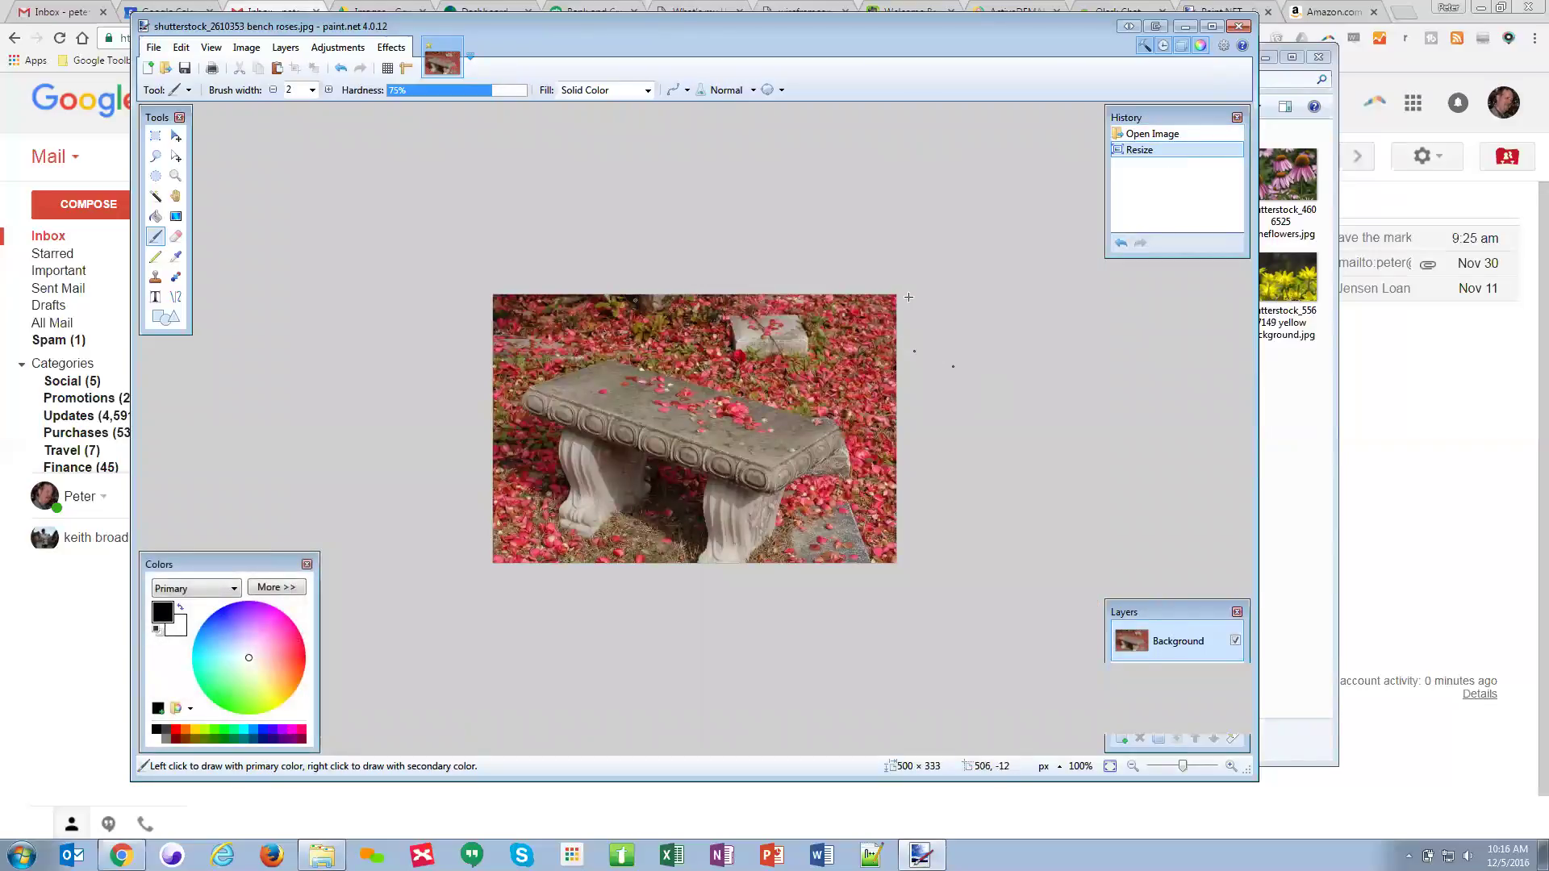
Step: Save As under the new name cargiving-keyword-abc.jpg in the Flowers folder
click(153, 50)
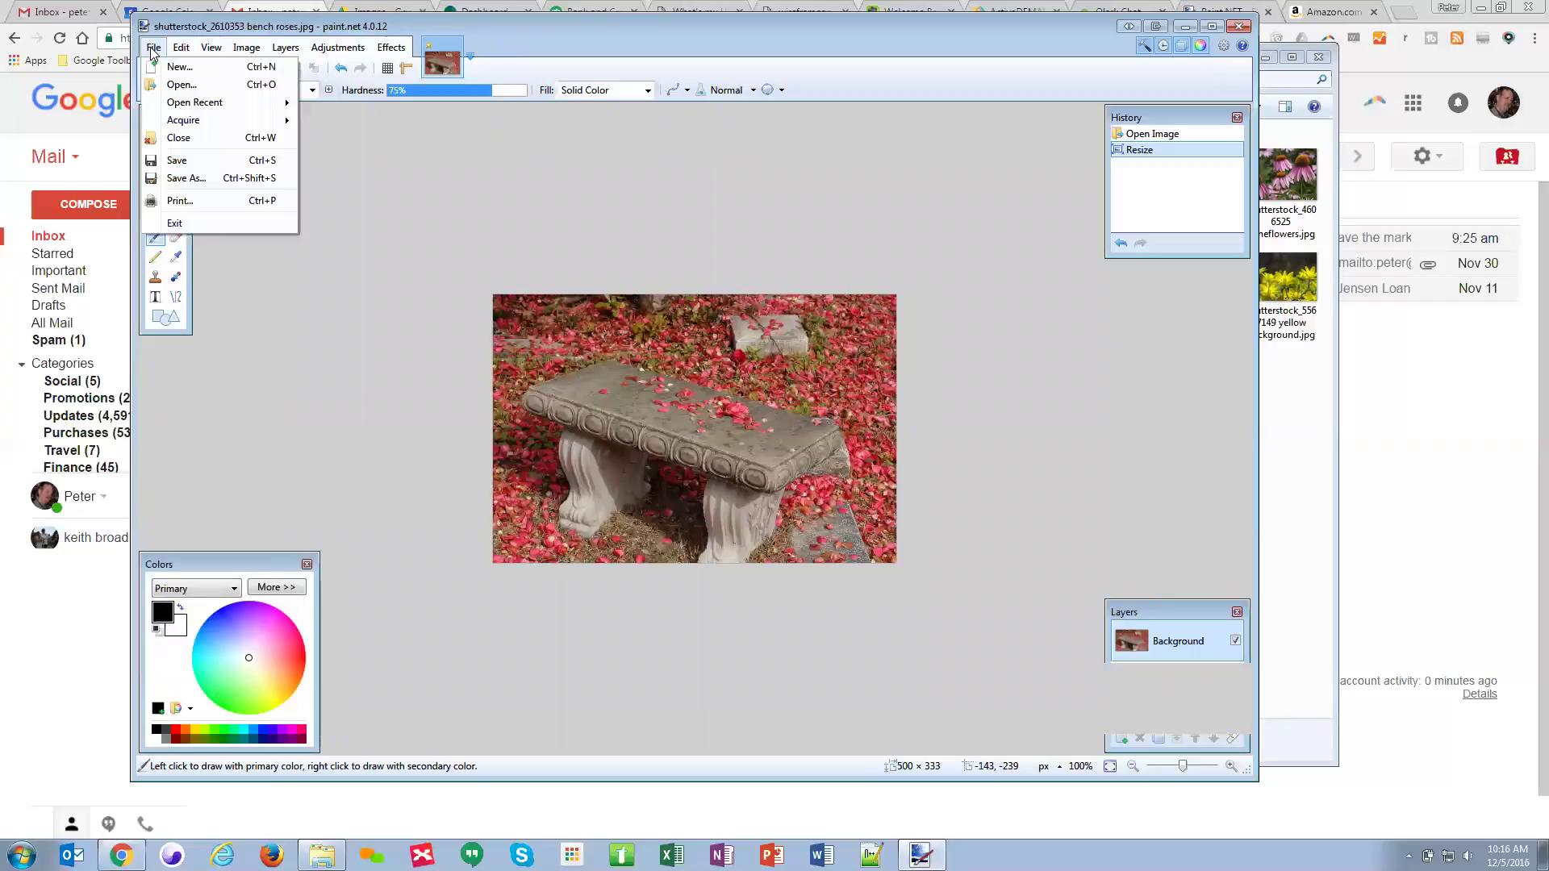
click(190, 177)
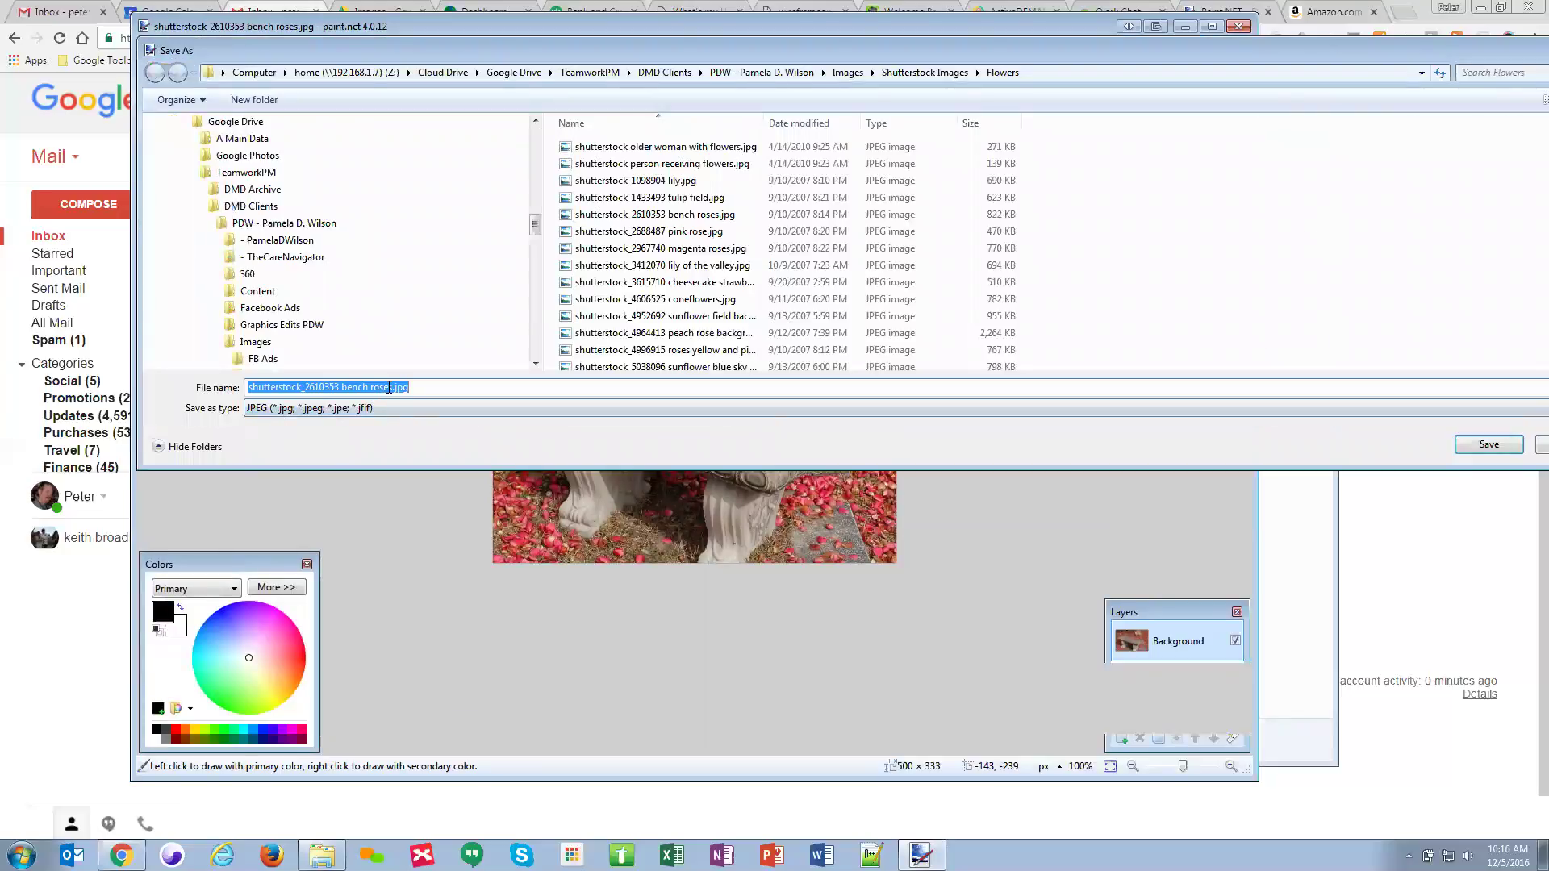
click(389, 387)
drag(392, 387, 246, 388)
text(cargiving)
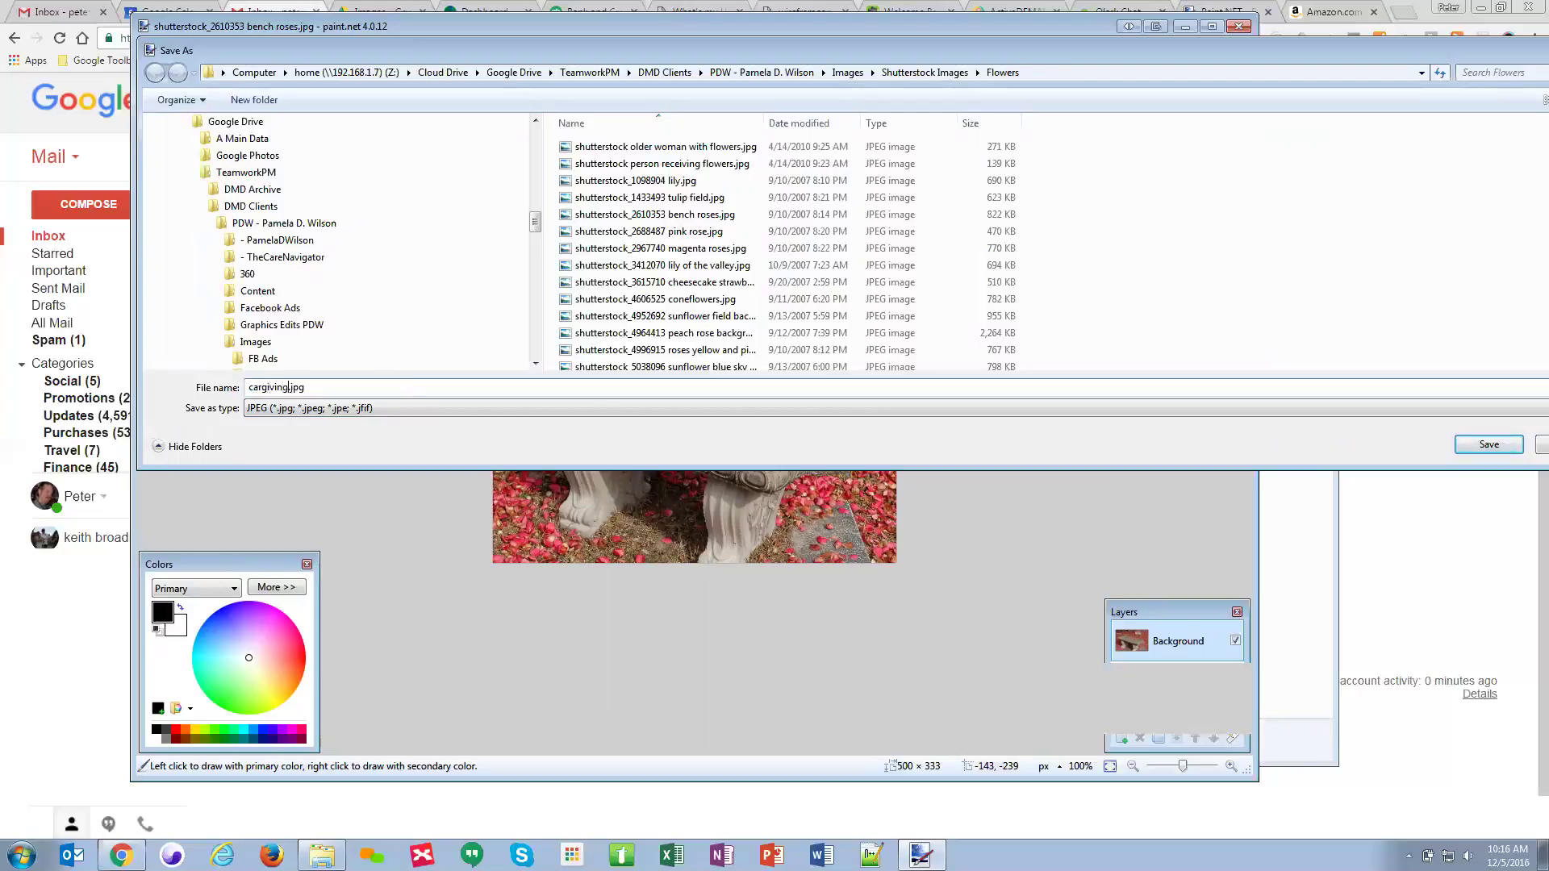
text(-keyword-abc)
key(Return)
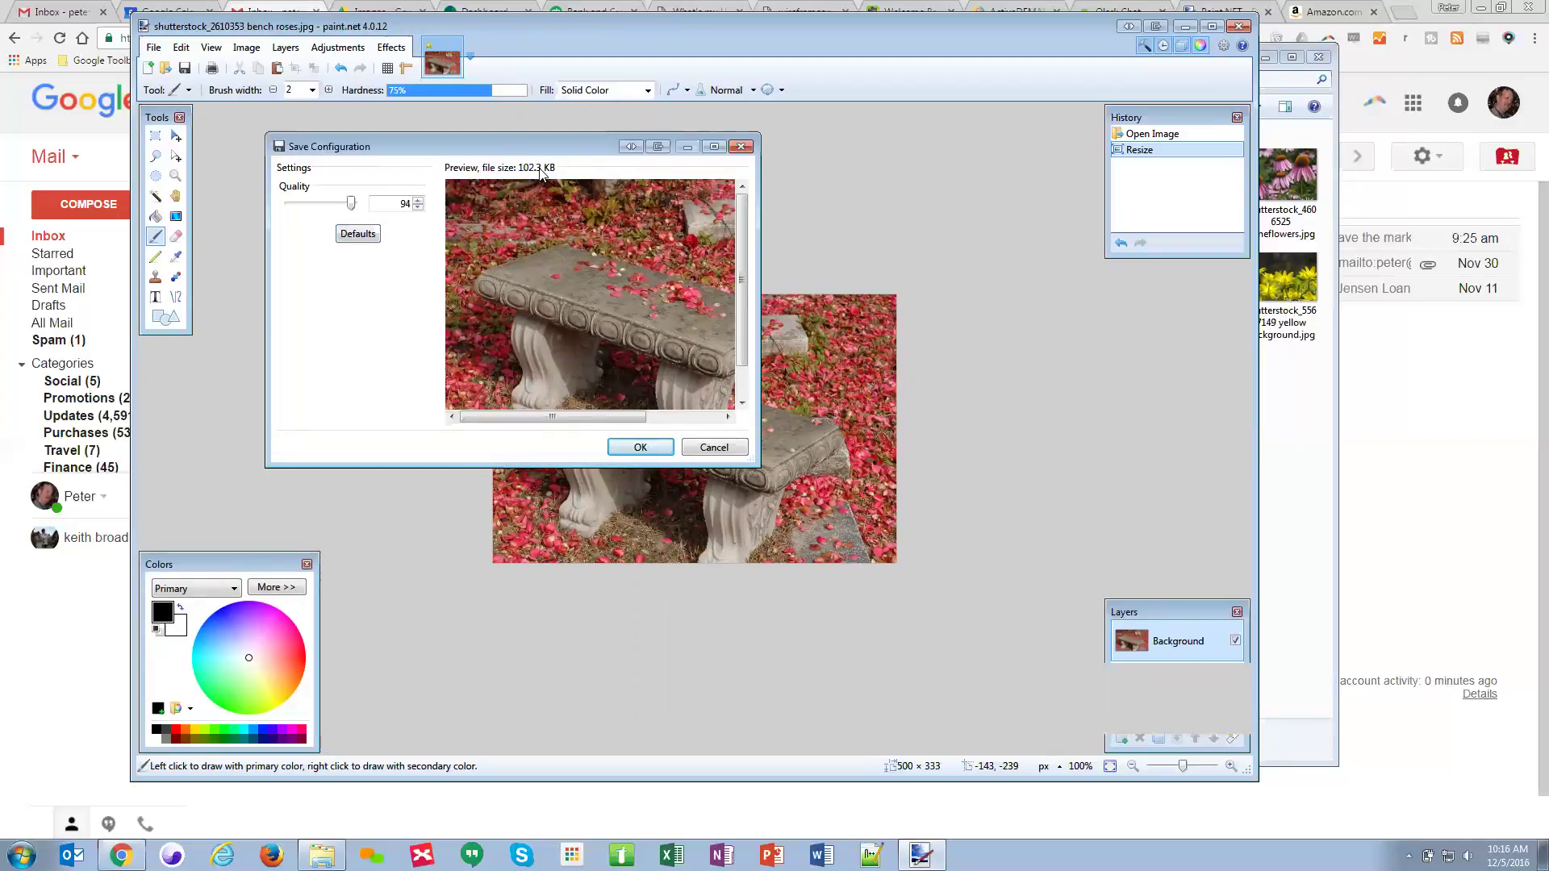
Step: Set the JPEG quality to 98 (about 143.5 KB) and confirm the save
click(417, 200)
click(418, 200)
click(418, 200)
click(418, 200)
click(418, 200)
click(417, 201)
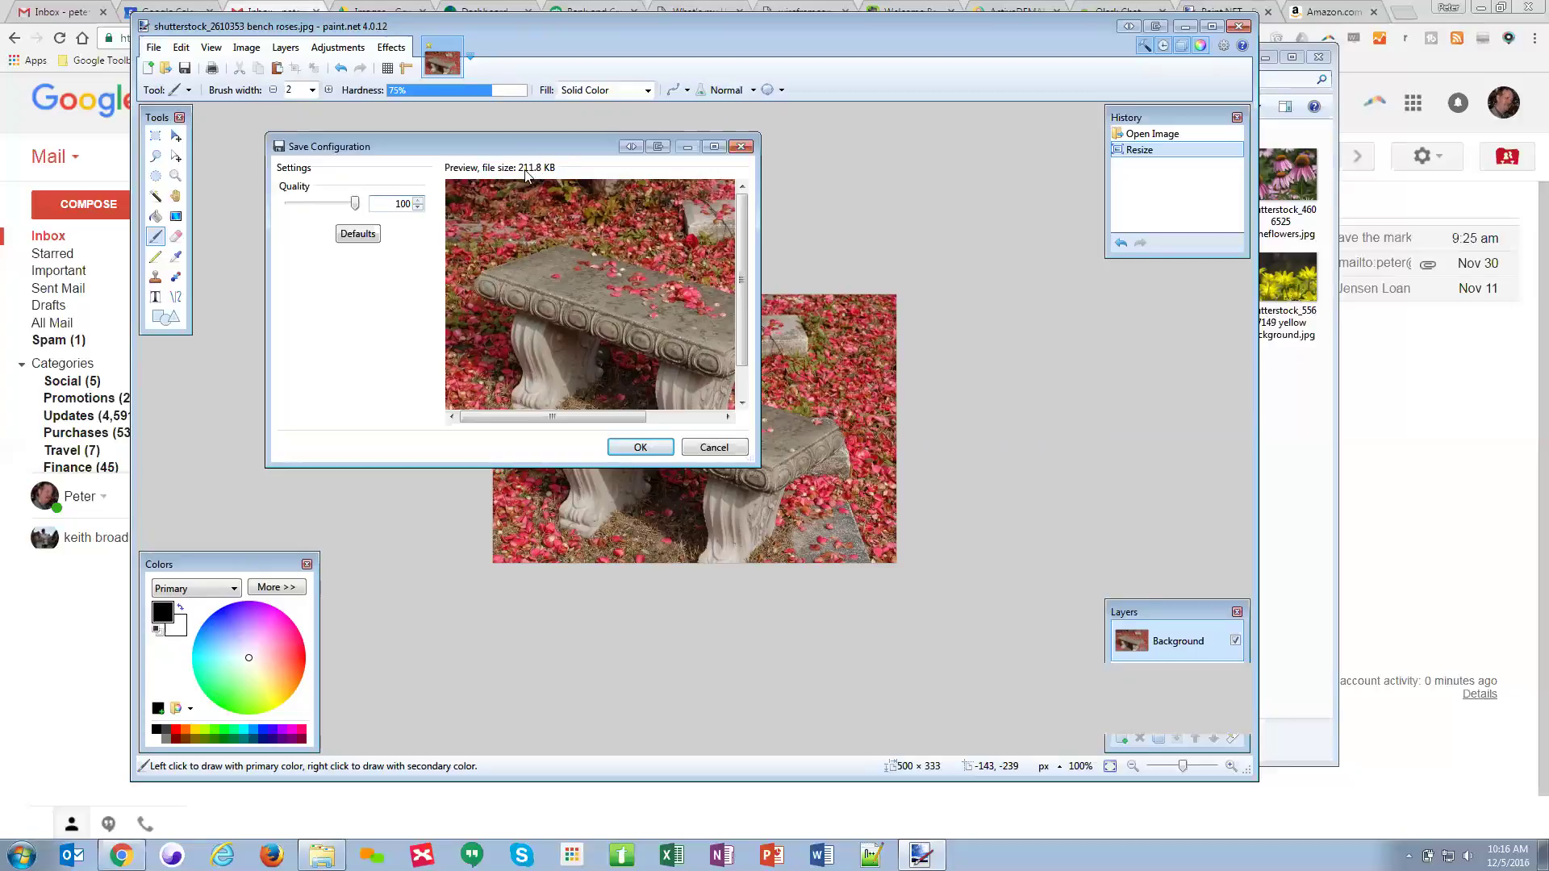
click(417, 207)
click(418, 207)
click(651, 450)
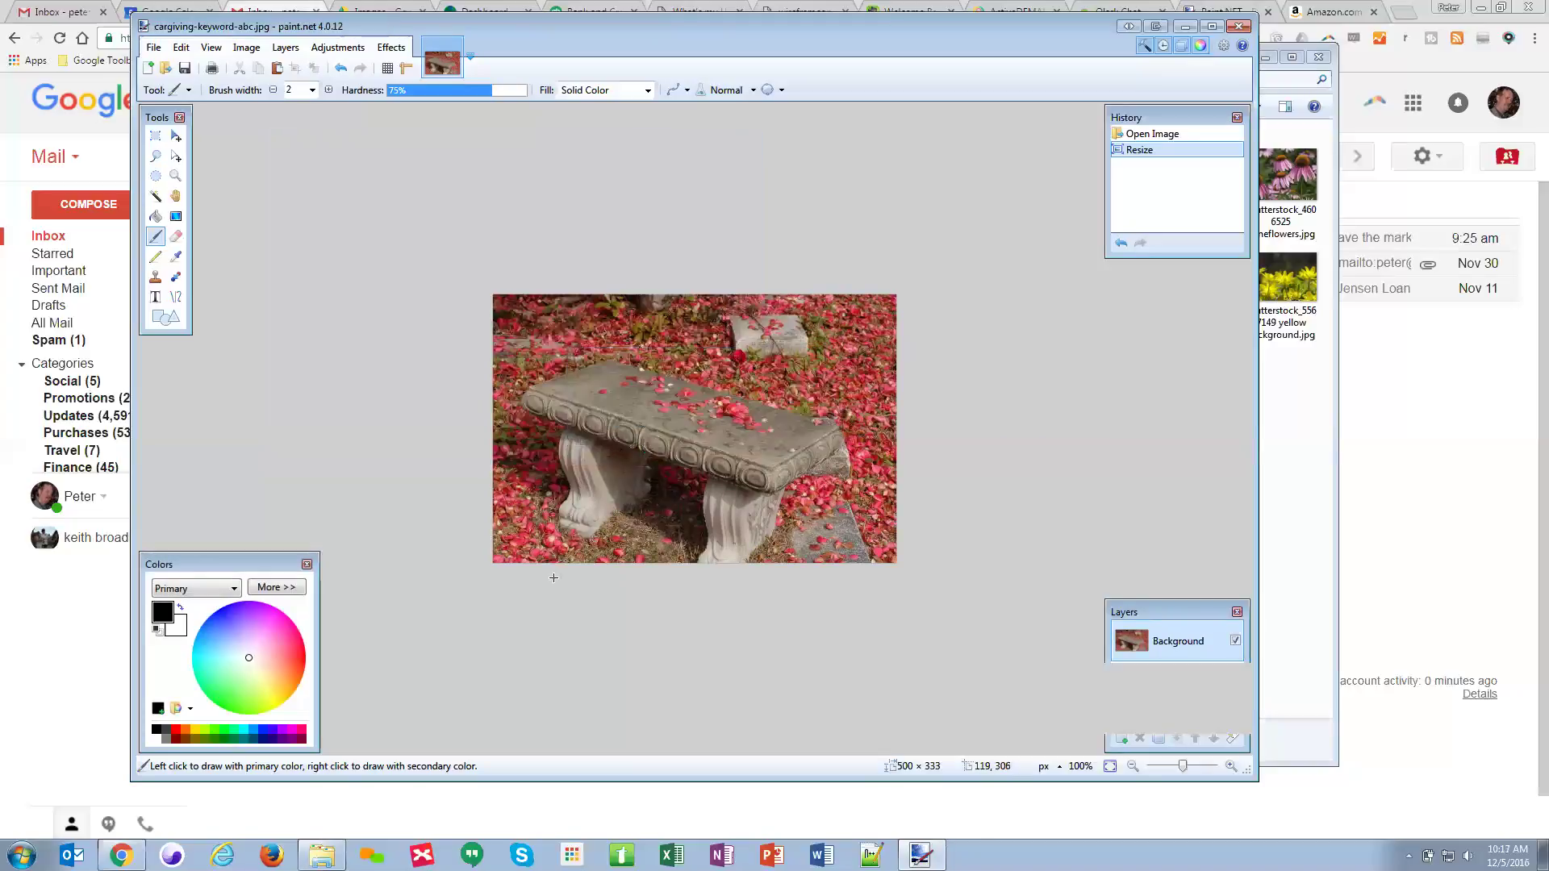
Step: Minimize paint.net and select cargiving-keyword-abc.jpg in the Flowers folder to view its details
click(1189, 24)
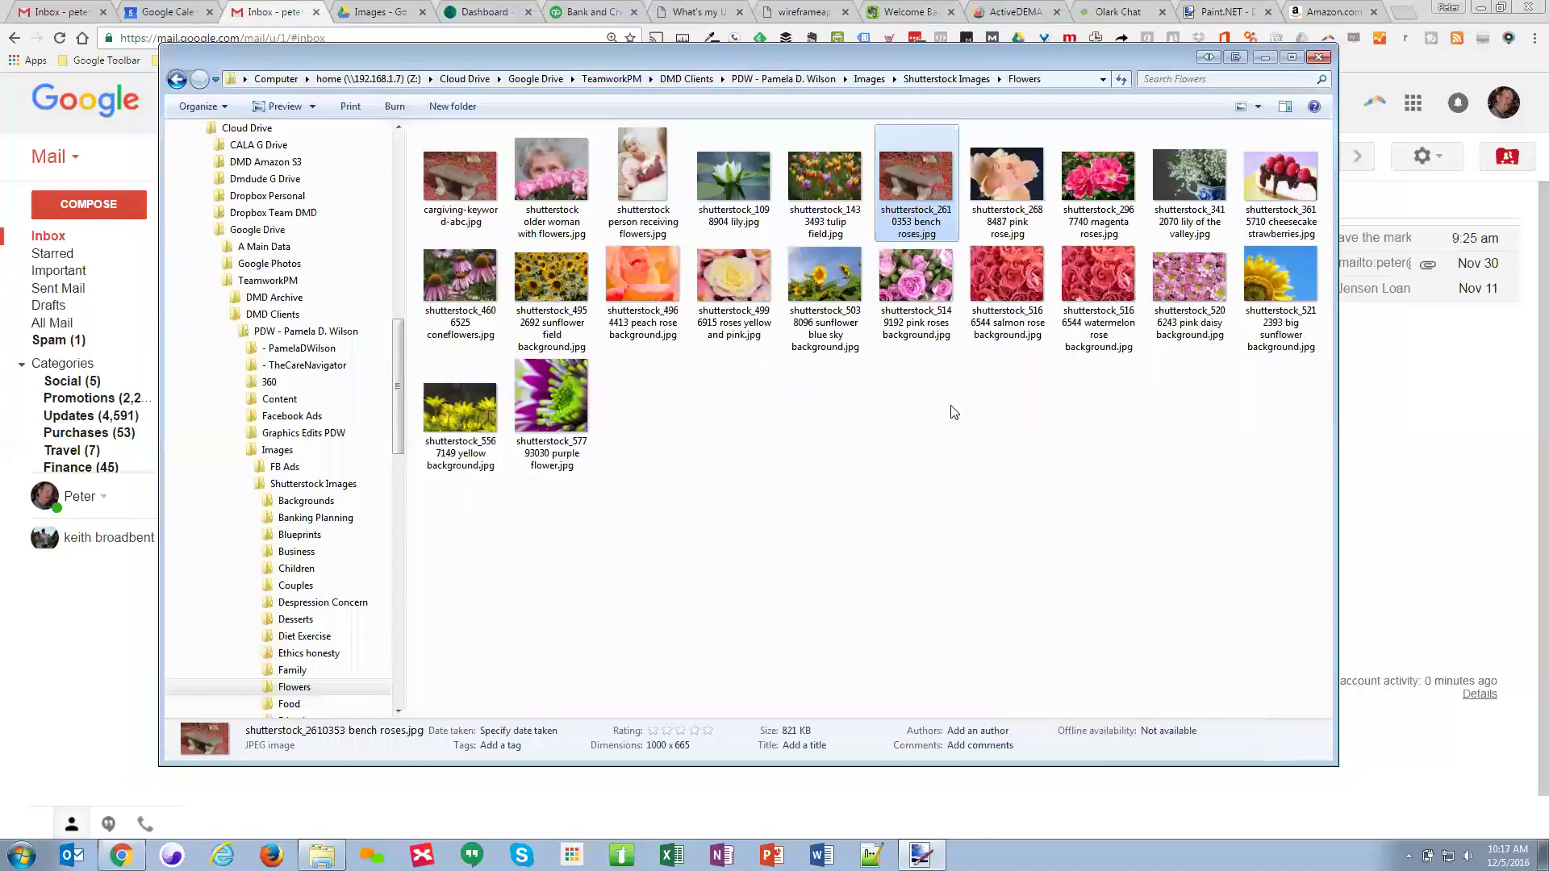
click(446, 182)
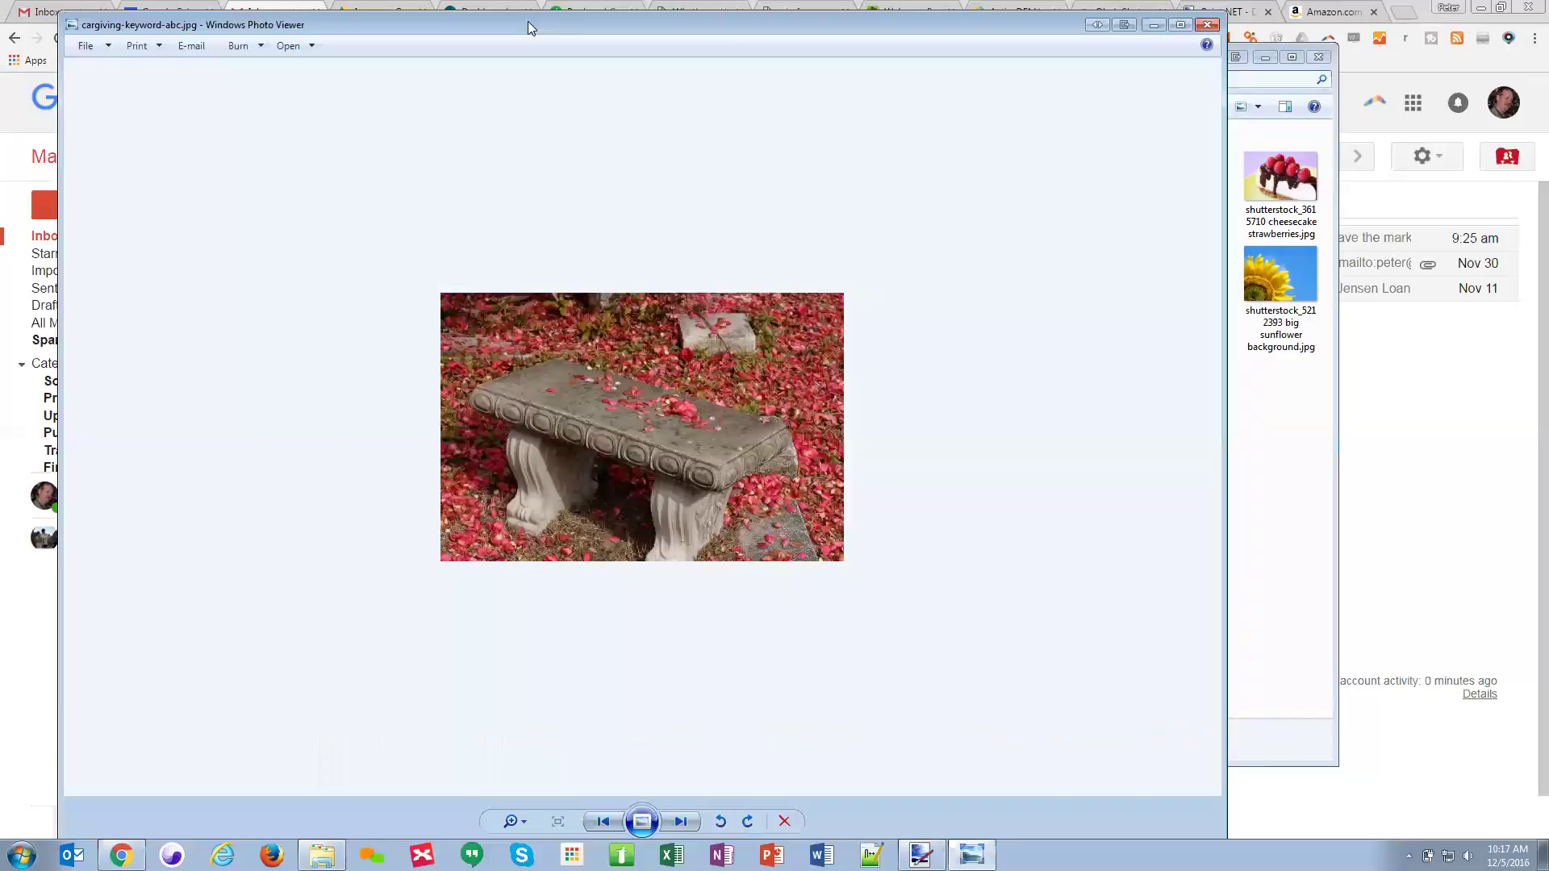
Step: Close Windows Photo Viewer to return to paint.net
click(1206, 25)
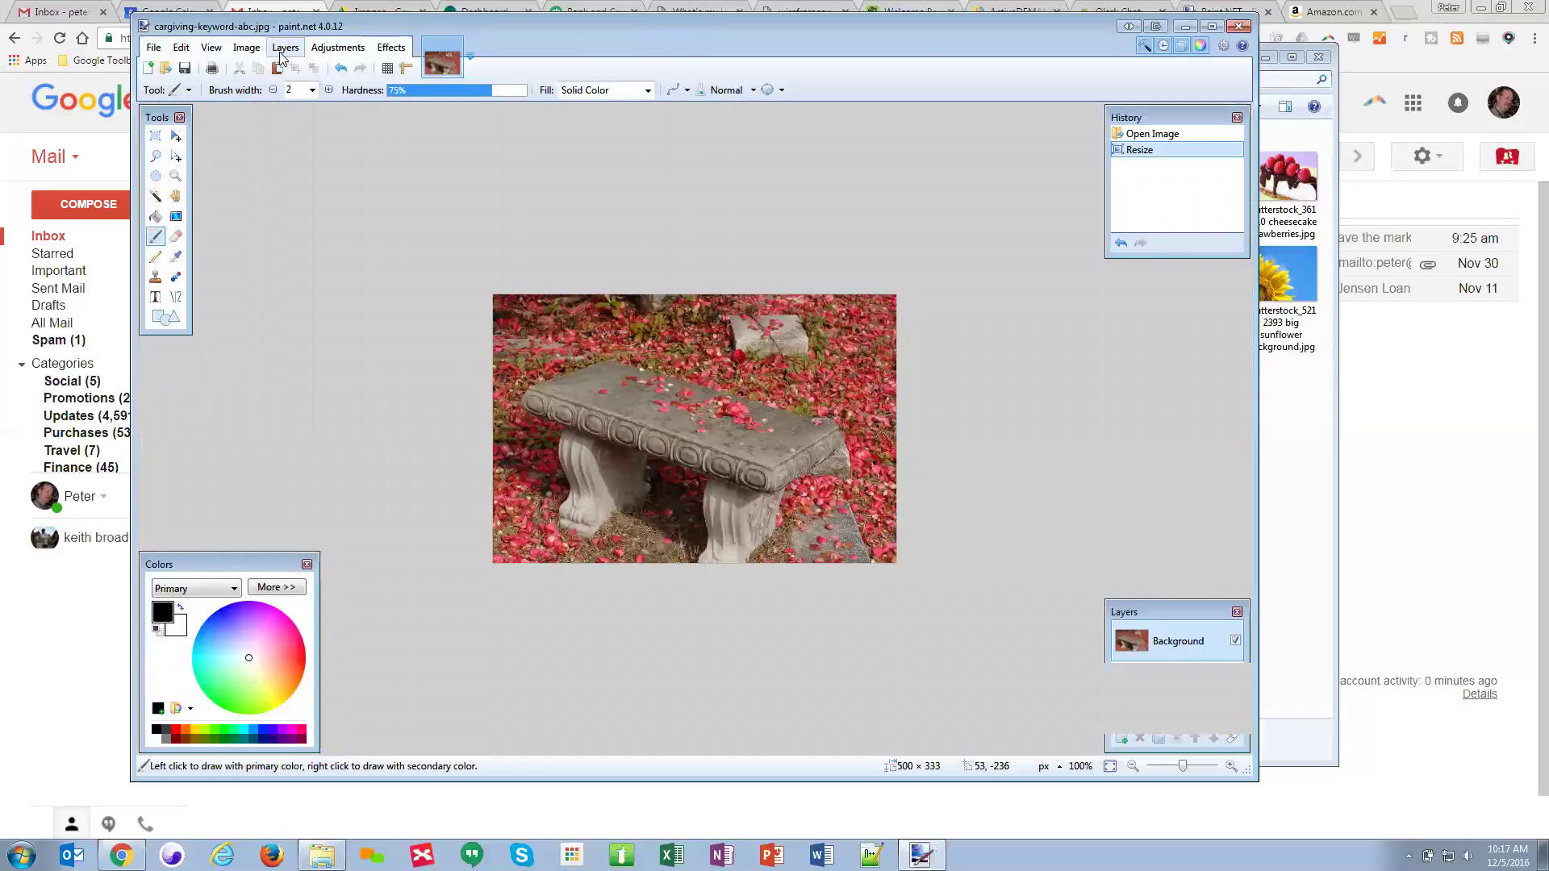
Step: Check the Resize dialog still shows 500 × 333, cancel it, and close paint.net
click(246, 47)
click(266, 84)
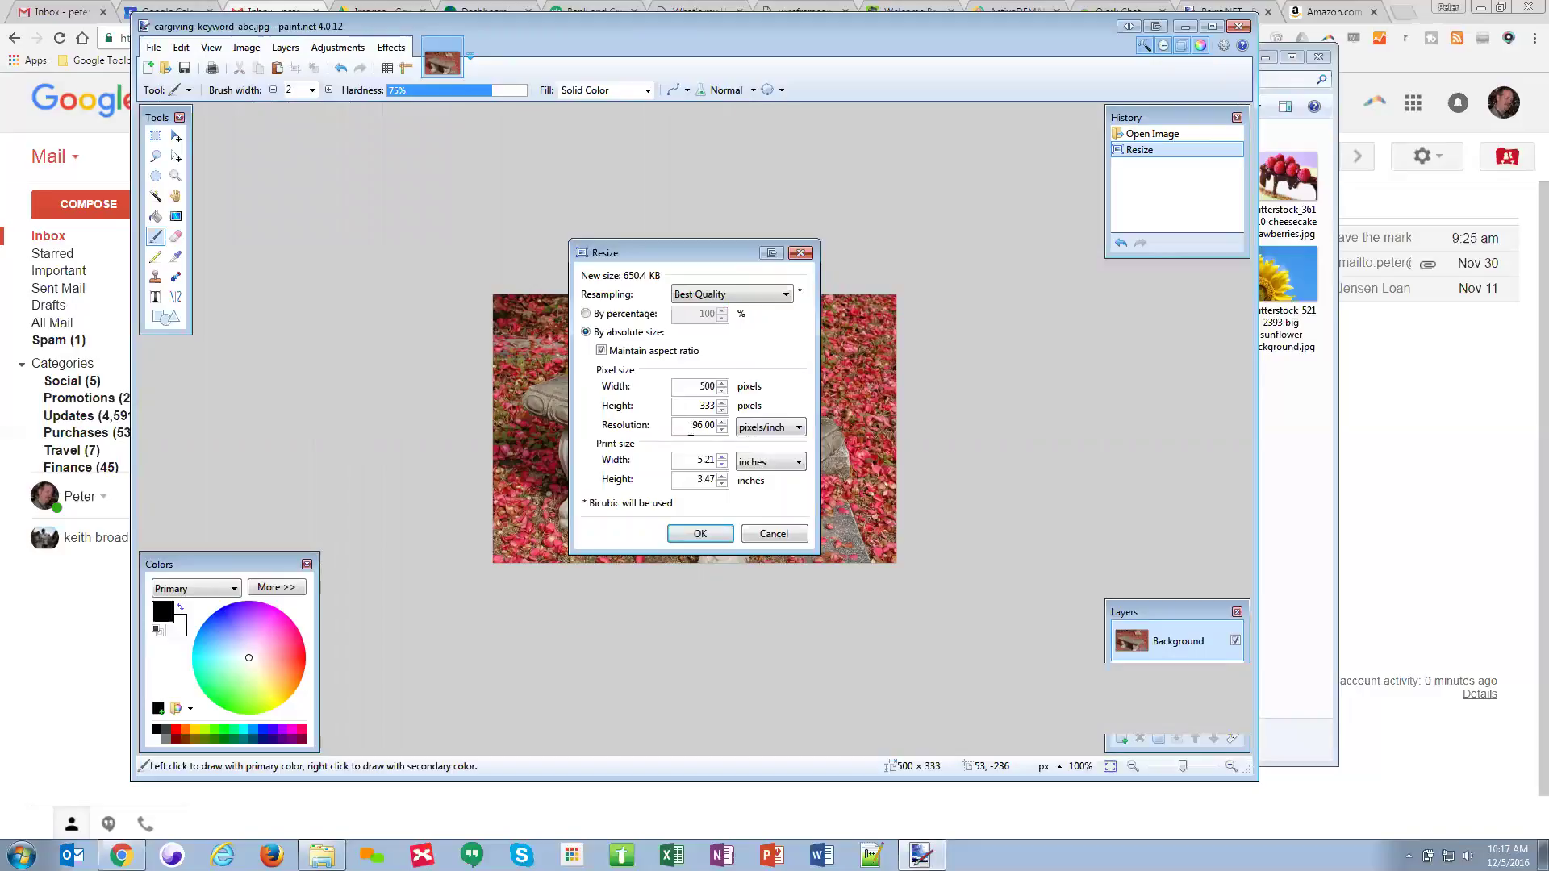
click(786, 534)
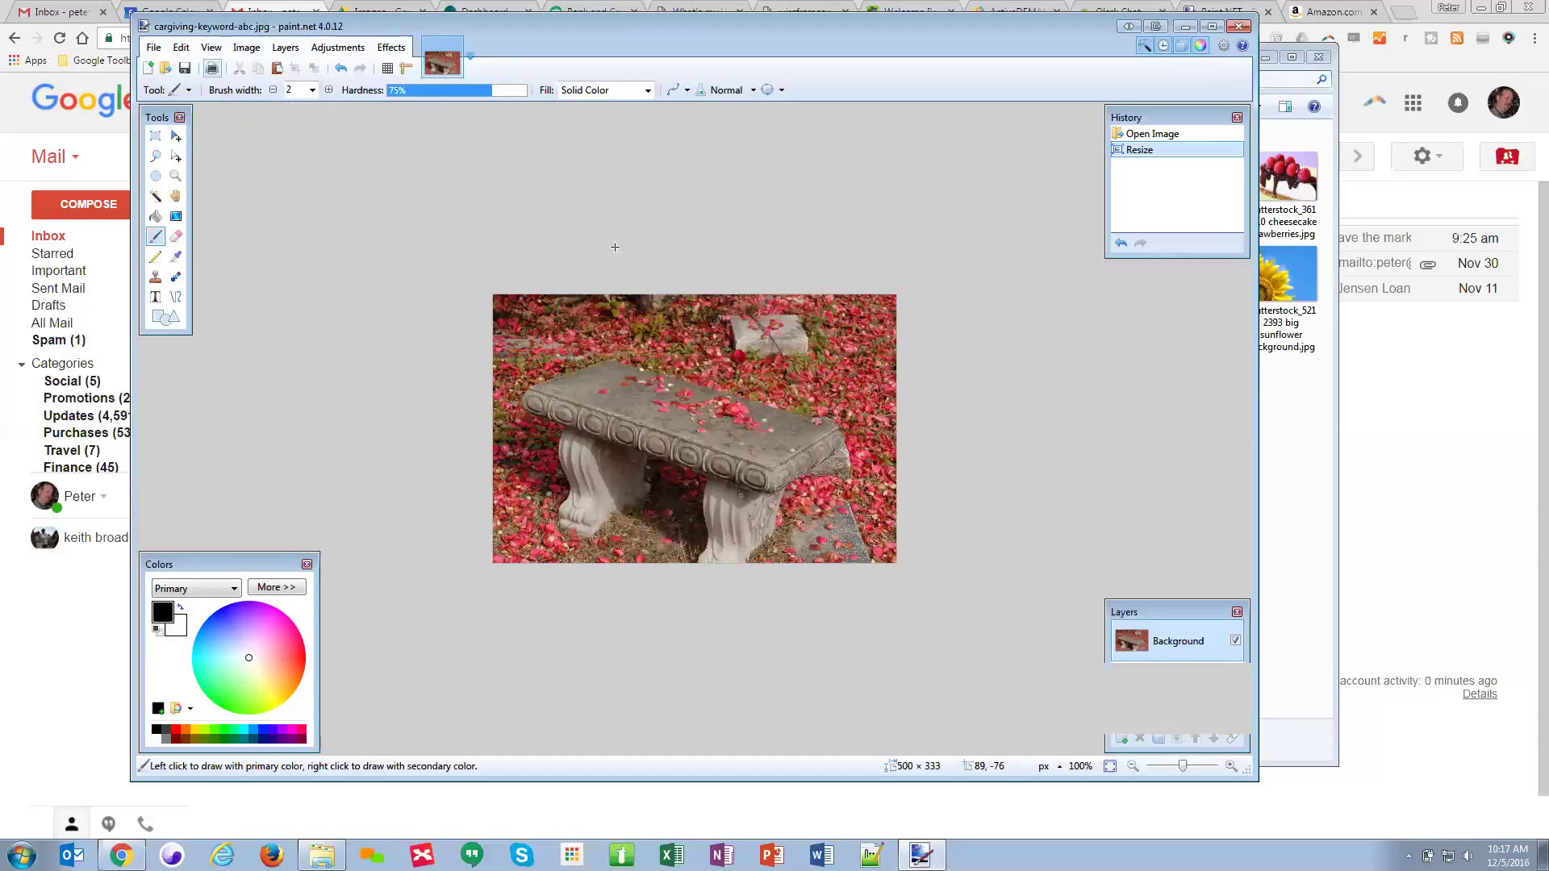
click(1241, 33)
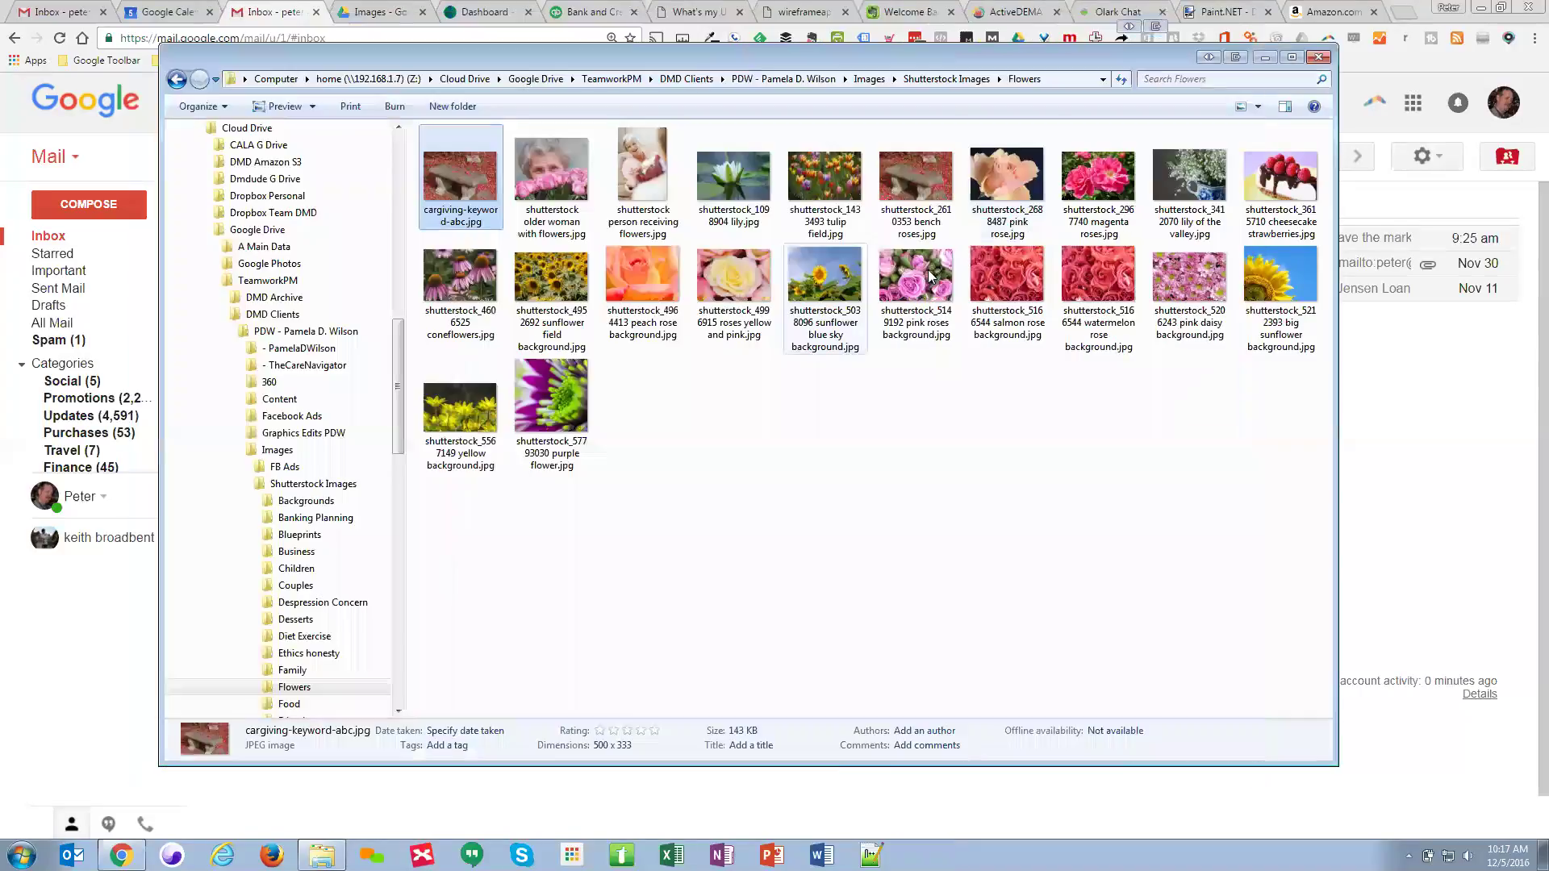